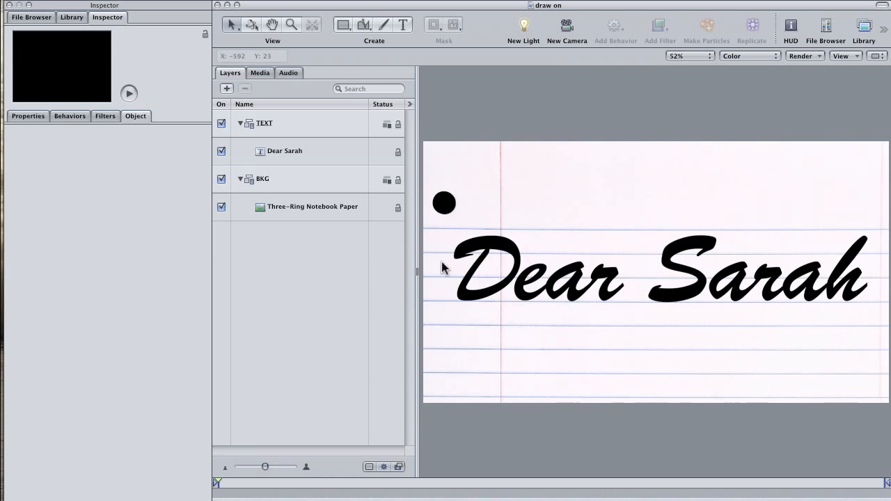
Step: Add a new group above the TEXT group and name it "mask"
left_click(306, 152)
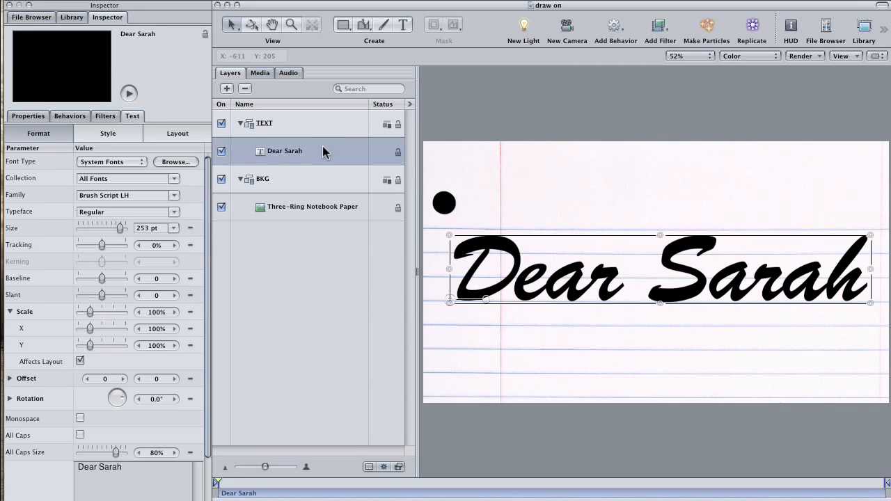
left_click(314, 130)
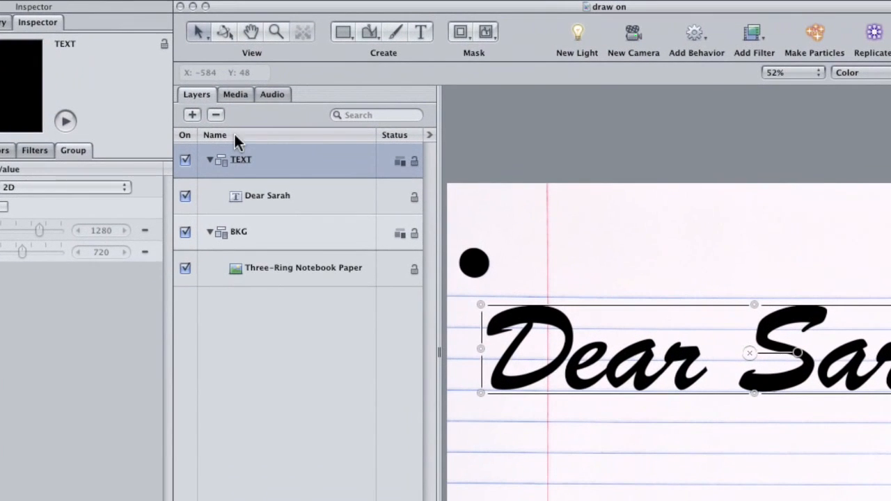
left_click(192, 114)
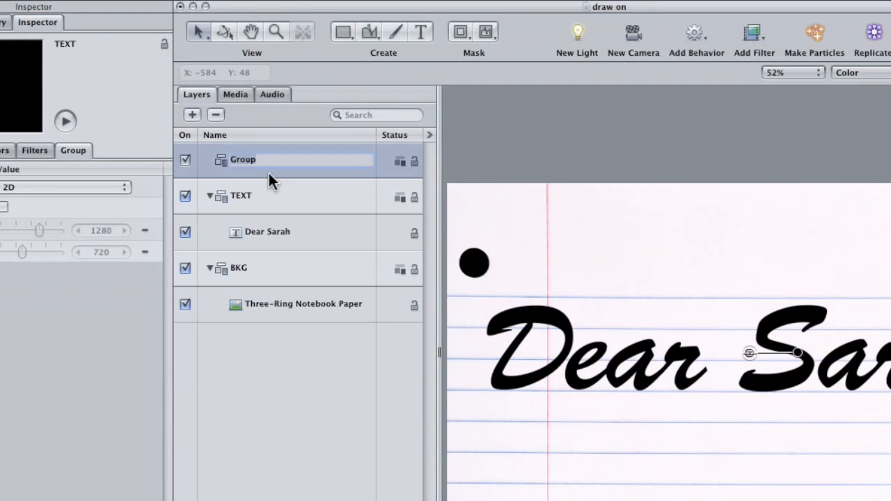
type("mask")
key("Return")
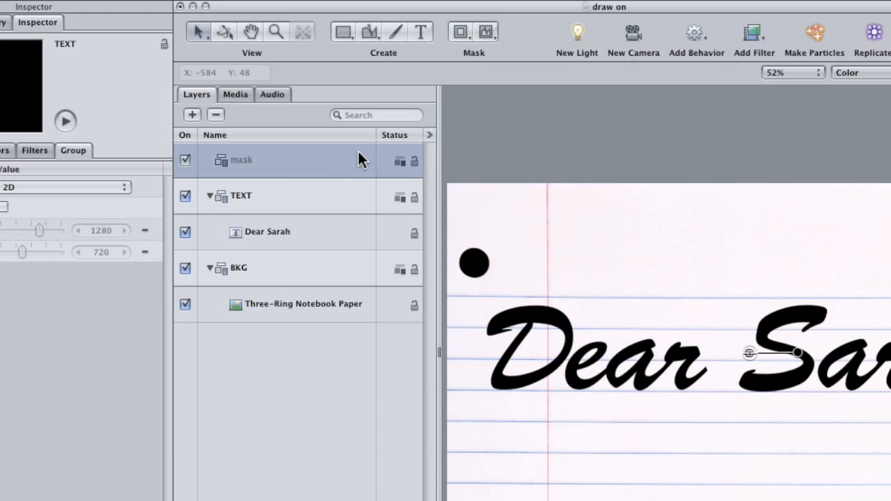
Step: Trace the capital D of the text with one paint stroke in the mask group
left_click(400, 26)
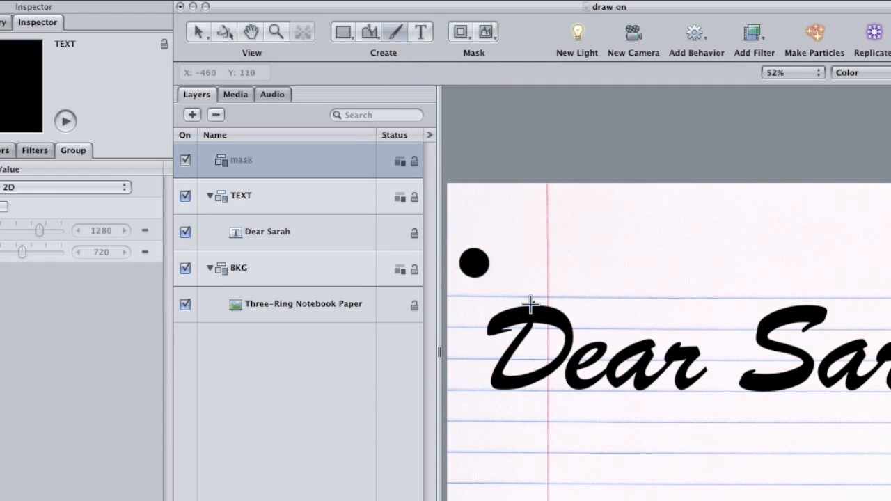
mouse_move(531, 325)
left_mouse_down()
mouse_move(502, 382)
mouse_move(548, 367)
mouse_move(571, 343)
mouse_move(566, 326)
mouse_move(548, 319)
mouse_move(495, 330)
left_mouse_up()
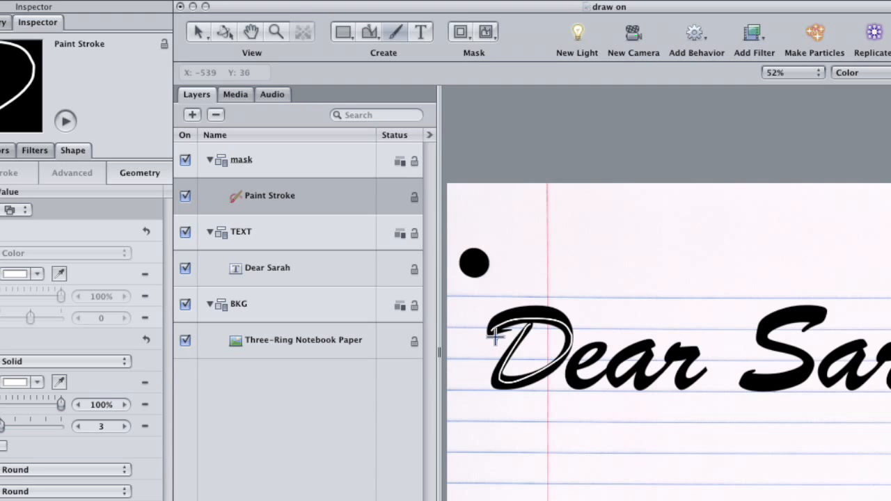
left_click(374, 37)
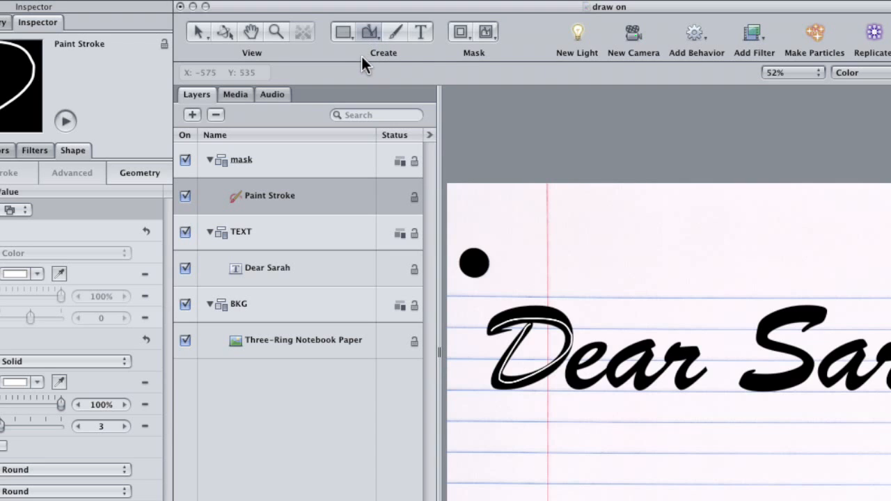
Step: Trace the remaining letters with separate paint strokes: "ear", the capital S, and the rest of the second word
left_click(394, 35)
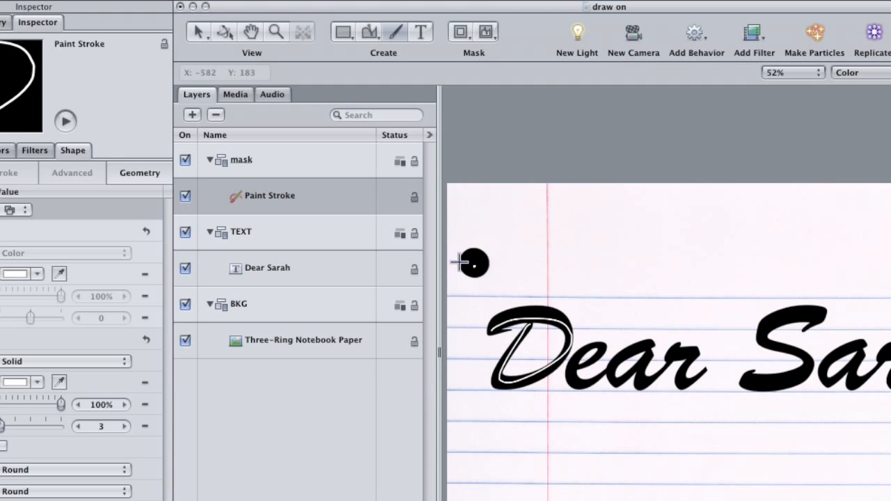
mouse_move(581, 351)
left_mouse_down()
mouse_move(574, 384)
mouse_move(635, 346)
mouse_move(632, 374)
mouse_move(674, 350)
mouse_move(698, 355)
mouse_move(708, 380)
left_mouse_up()
mouse_move(820, 311)
left_mouse_down()
mouse_move(783, 316)
mouse_move(763, 336)
mouse_move(800, 357)
mouse_move(774, 385)
mouse_move(752, 377)
left_mouse_up()
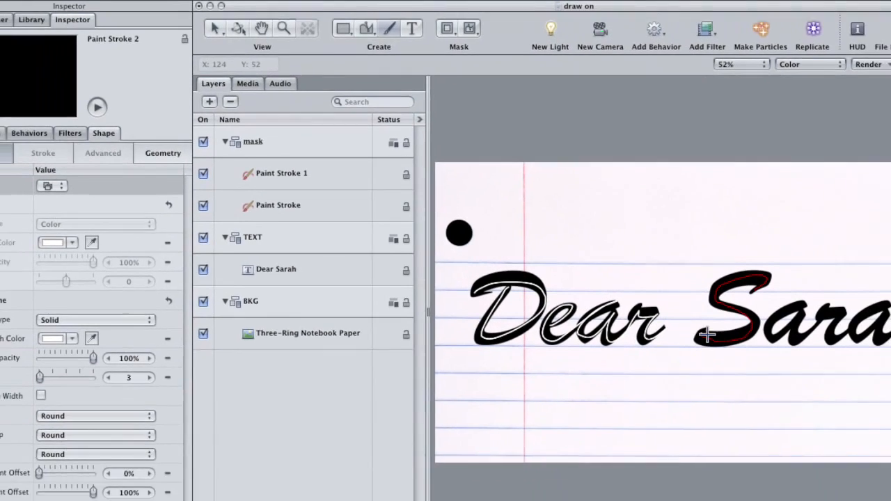
left_click_drag(706, 336, 702, 340)
left_click_drag(799, 307, 789, 324)
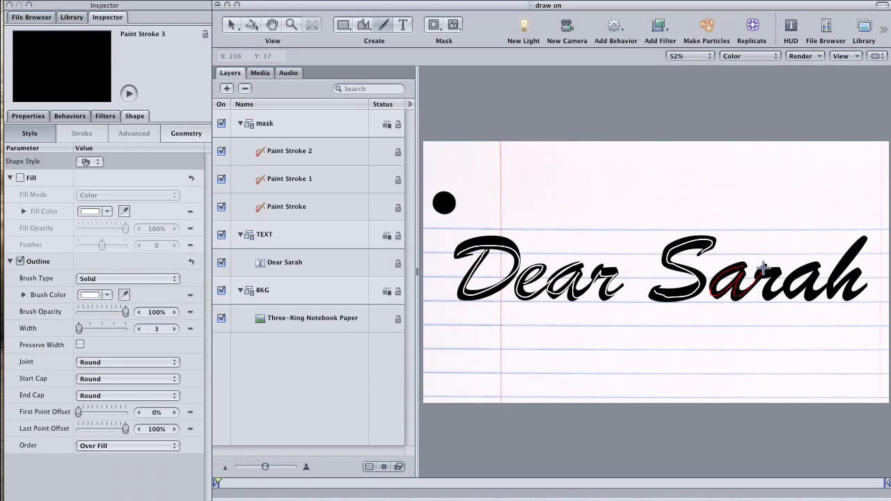
mouse_move(773, 292)
left_mouse_down()
mouse_move(807, 266)
mouse_move(791, 274)
mouse_move(808, 292)
mouse_move(865, 239)
mouse_move(828, 298)
mouse_move(852, 273)
mouse_move(865, 300)
left_mouse_up()
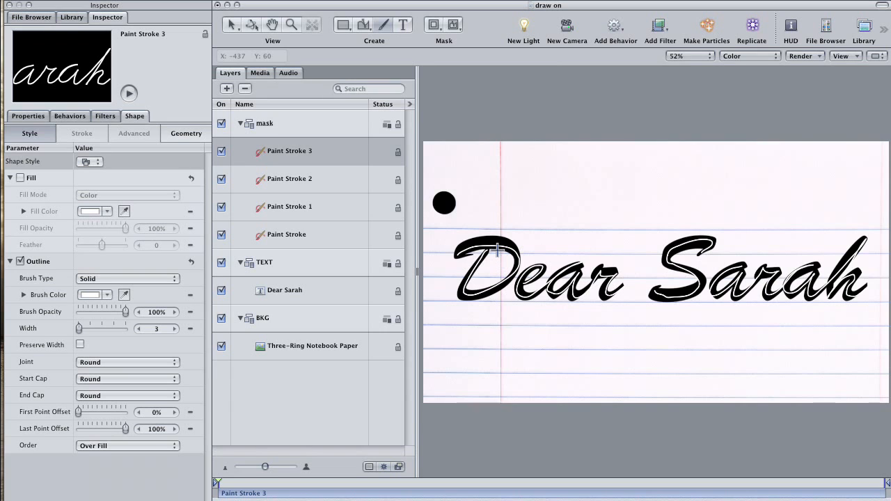
Step: Edit the control points of the D's paint stroke so its path follows the middle of the letter
key("super+equal")
left_click_drag(519, 359, 682, 318)
left_click_drag(536, 340, 609, 335)
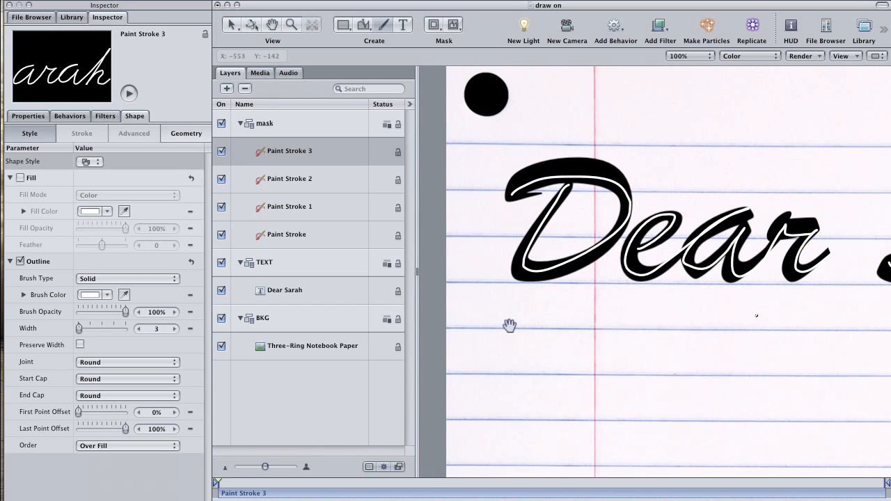
left_click_drag(529, 328, 544, 361)
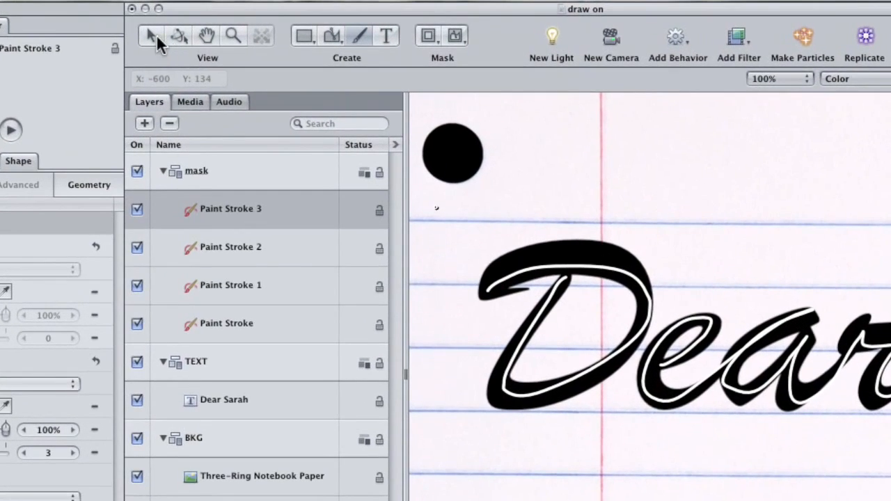
left_click(151, 35)
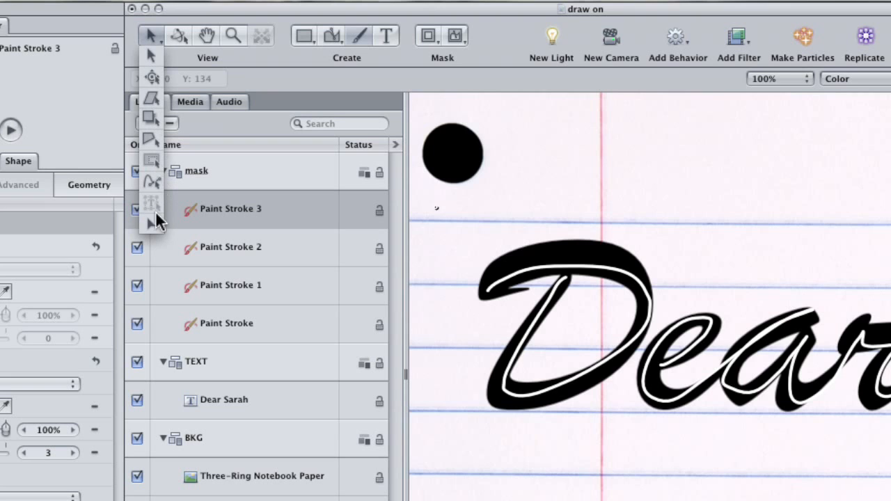
left_click(151, 182)
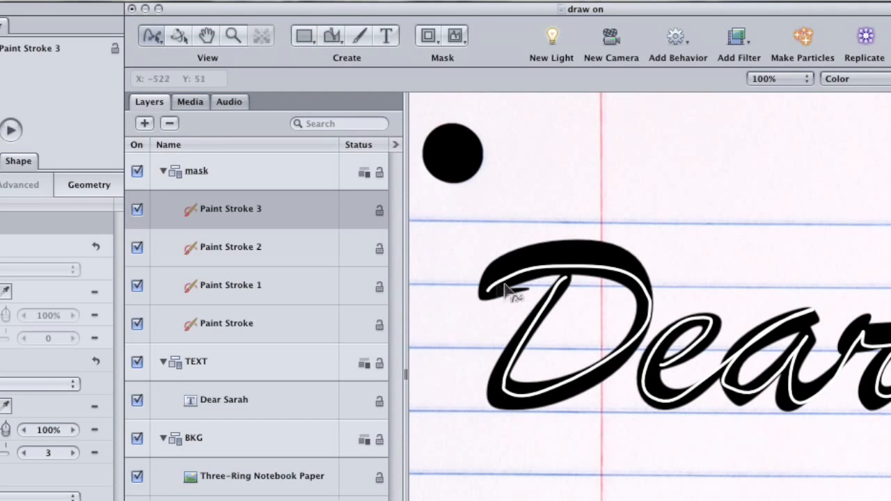
left_click(293, 327)
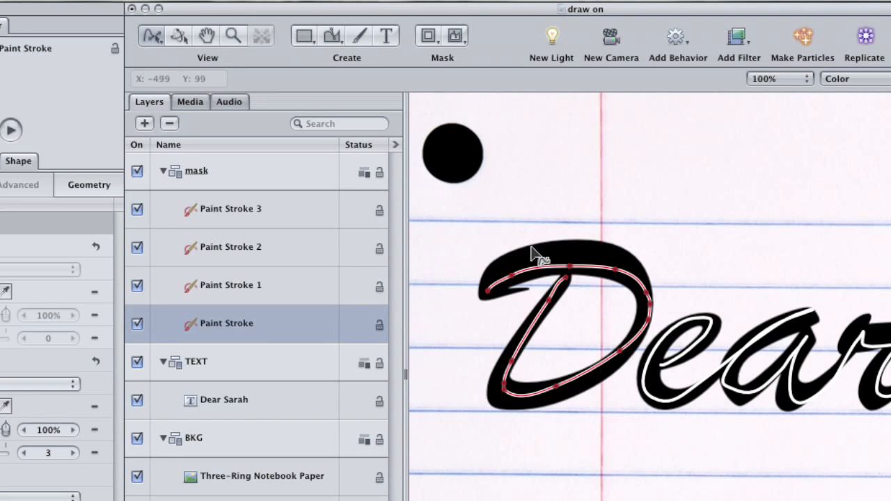
left_click_drag(511, 276, 516, 272)
mouse_move(569, 266)
left_mouse_down()
mouse_move(575, 257)
mouse_move(619, 266)
left_mouse_up()
left_click_drag(646, 292, 649, 307)
left_click_drag(648, 320, 641, 330)
left_click_drag(645, 291, 643, 293)
left_click_drag(605, 370, 602, 370)
mouse_move(555, 386)
left_mouse_down()
mouse_move(501, 386)
mouse_move(496, 400)
left_mouse_up()
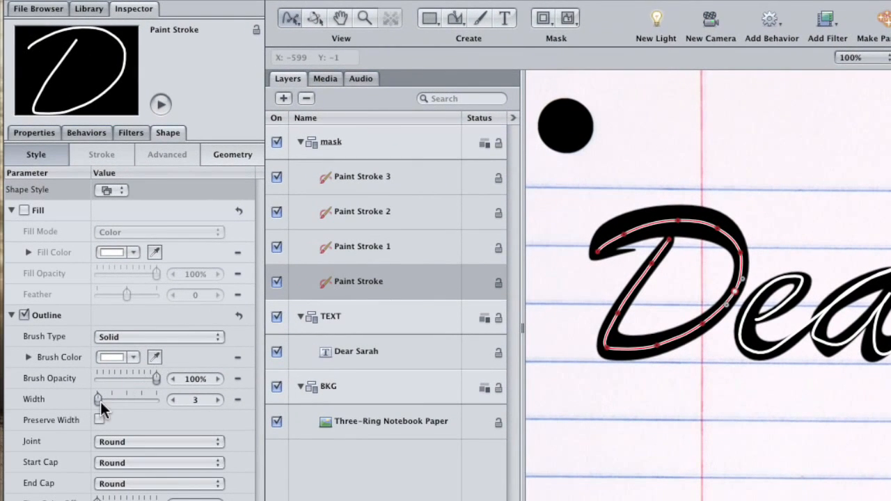
Step: Widen the outline of the D's paint stroke to 53 and nudge the points at its upper-left end to cover the letter
left_click_drag(99, 399, 124, 397)
left_click(623, 232)
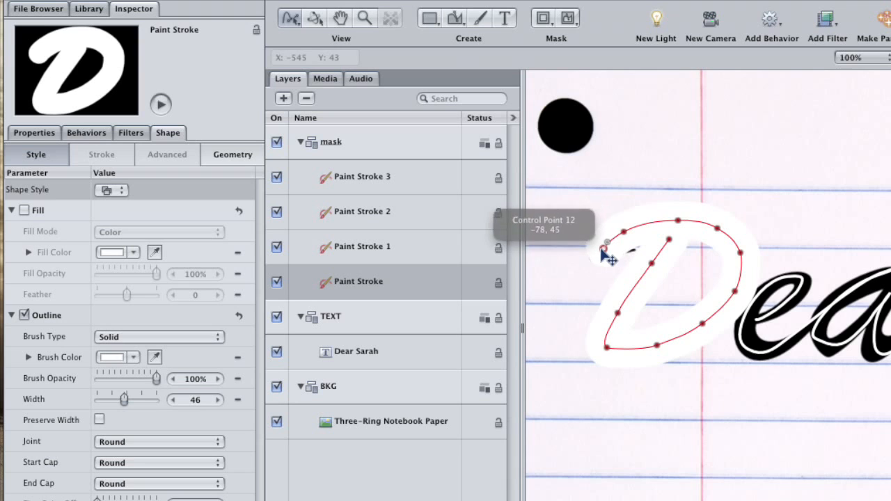
left_click(599, 250)
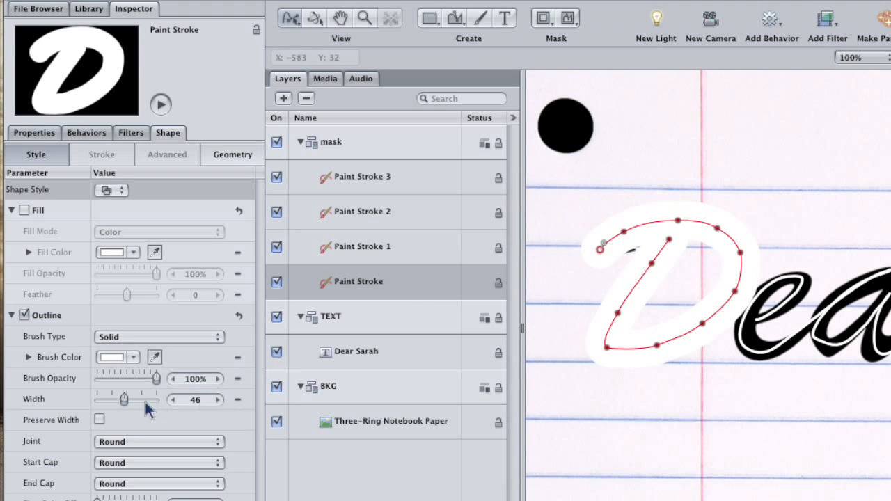
left_click_drag(123, 397, 129, 398)
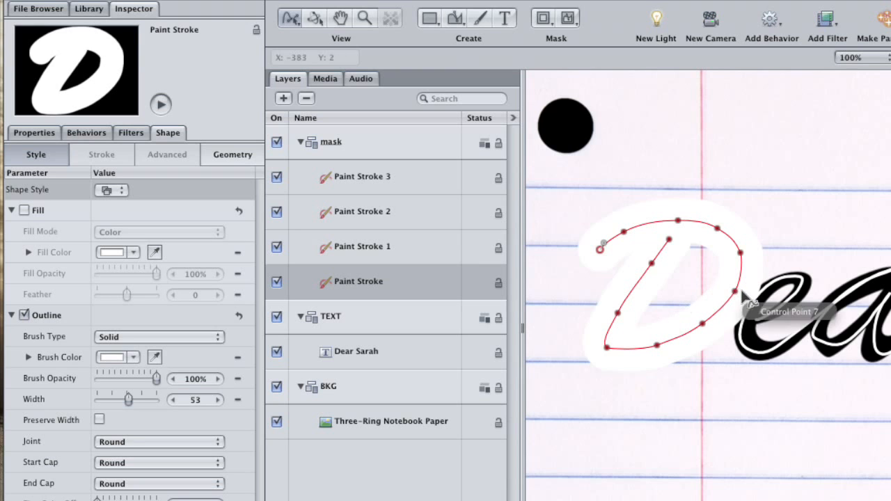
Step: Pull the control points along the D stroke's right curve inward, away from the neighbouring letter e
left_click_drag(735, 291, 718, 292)
left_click_drag(702, 324, 655, 345)
mouse_move(739, 252)
left_mouse_down()
mouse_move(741, 240)
mouse_move(733, 257)
left_mouse_up()
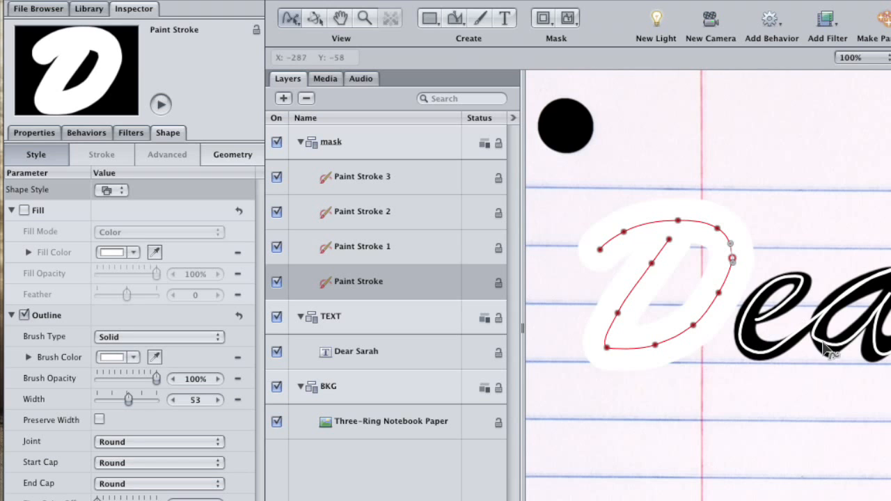
Step: Widen the outlines of the remaining paint strokes to cover their letters, with 37 for "ear" and 53 for the capital S
left_click(369, 249)
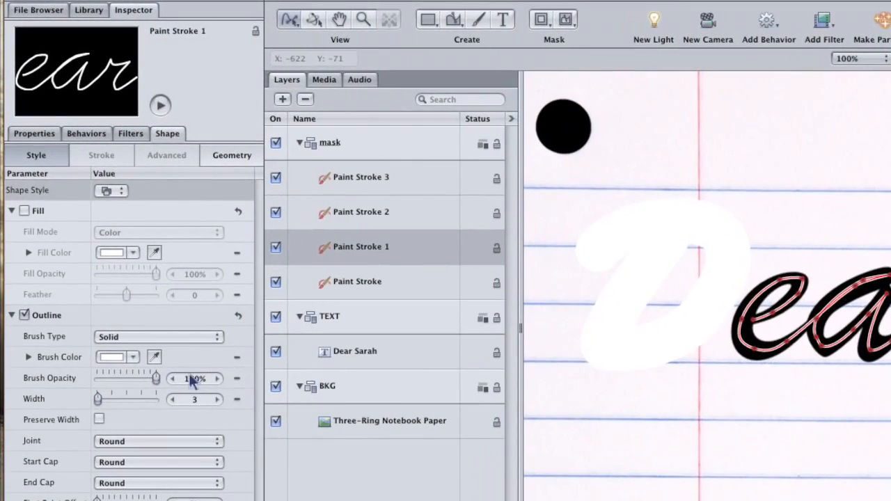
left_click_drag(99, 398, 116, 398)
left_click_drag(860, 317, 628, 304)
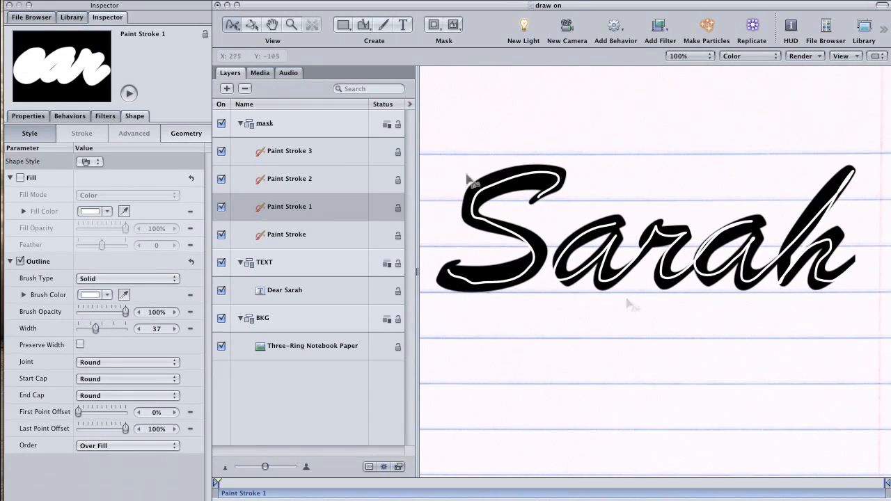
left_click(283, 188)
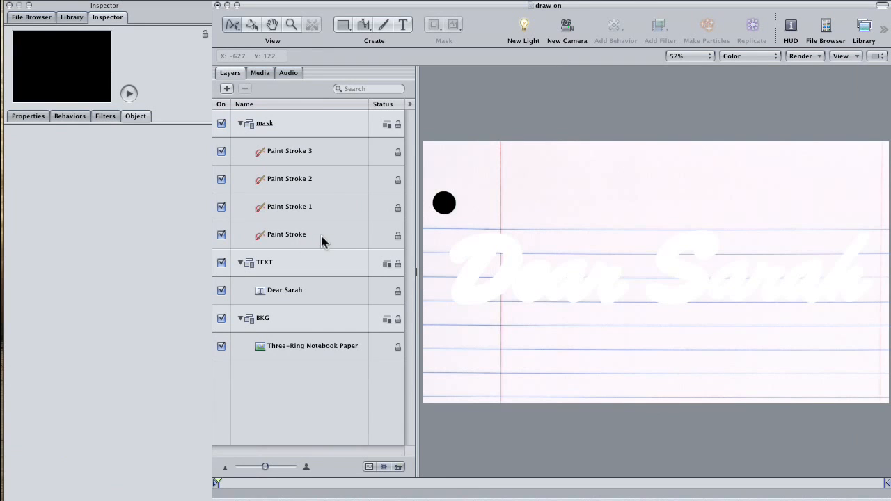
Step: Hide the BKG group and apply the Write On shape behavior to the D's paint stroke
left_click(328, 232)
left_click(332, 158)
left_click(333, 188)
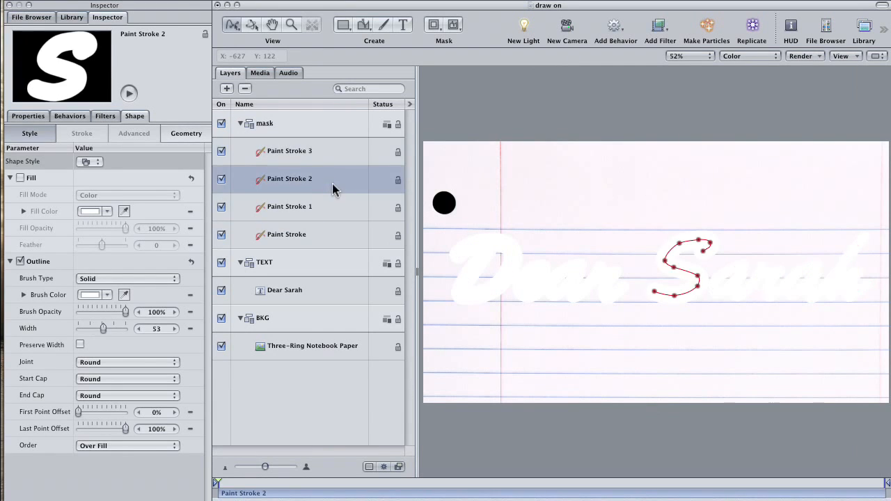
left_click(331, 242)
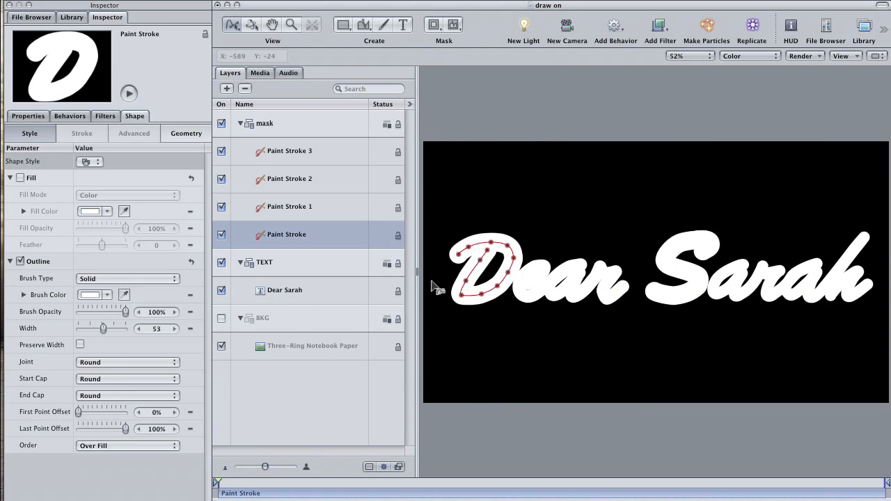
double_click(341, 245)
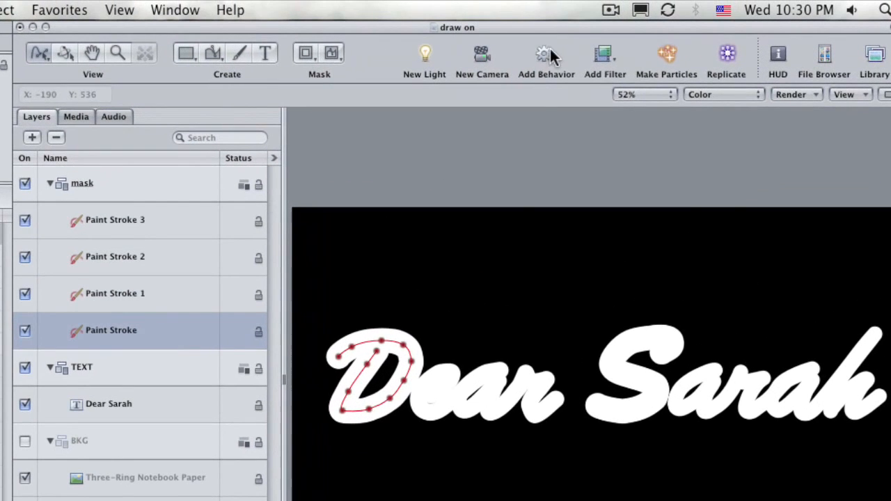
left_click(614, 27)
mouse_move(559, 194)
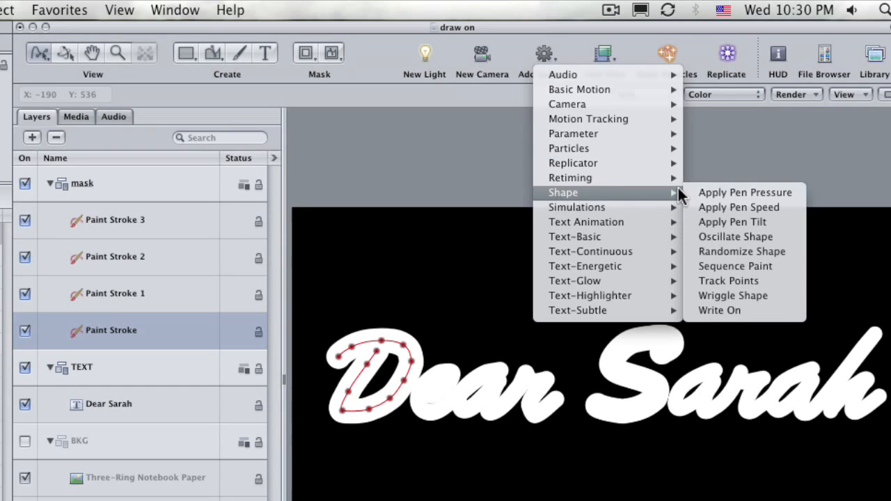
left_click(737, 309)
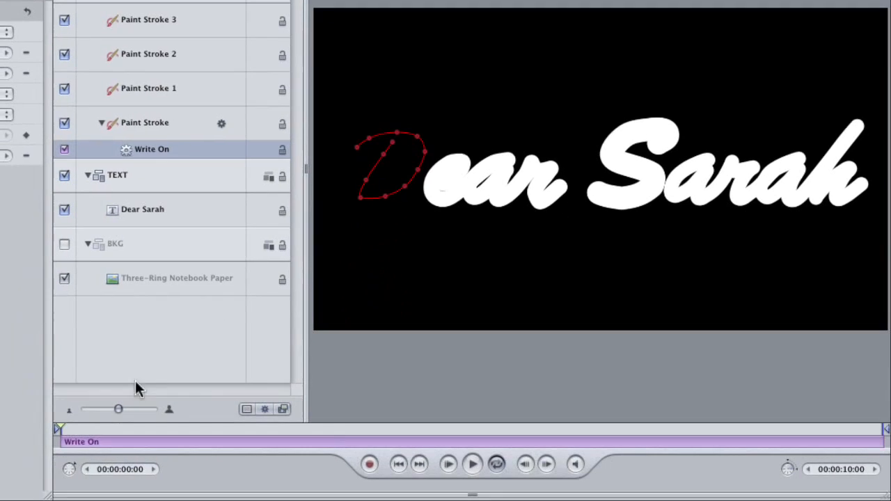
Step: Trim the D stroke's Write On behavior to end at 00:00:00:08 and play the animation from the start
left_click_drag(63, 426, 88, 425)
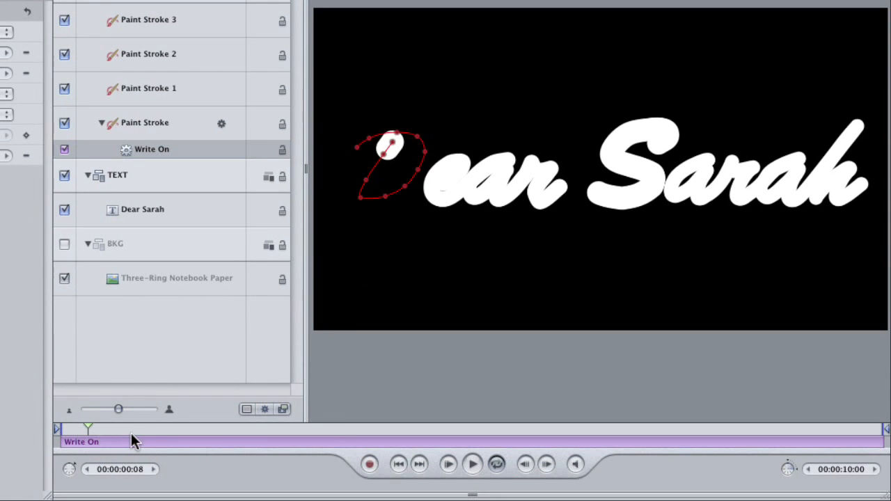
key("o")
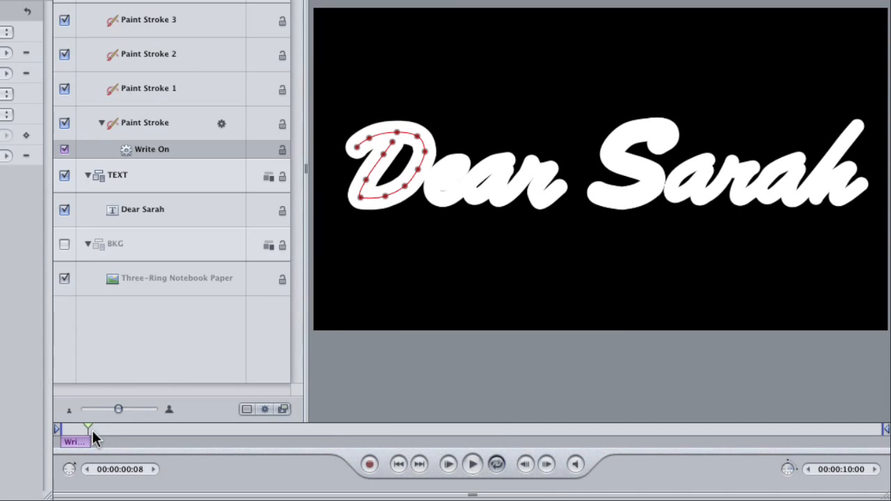
left_click_drag(88, 427, 48, 428)
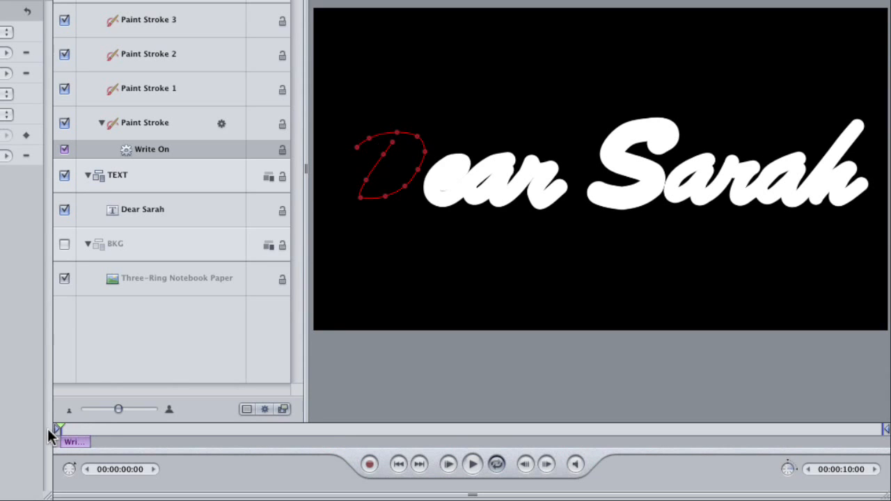
key("space")
key("space")
left_click_drag(101, 427, 55, 425)
key("space")
key("space")
key("space")
key("space")
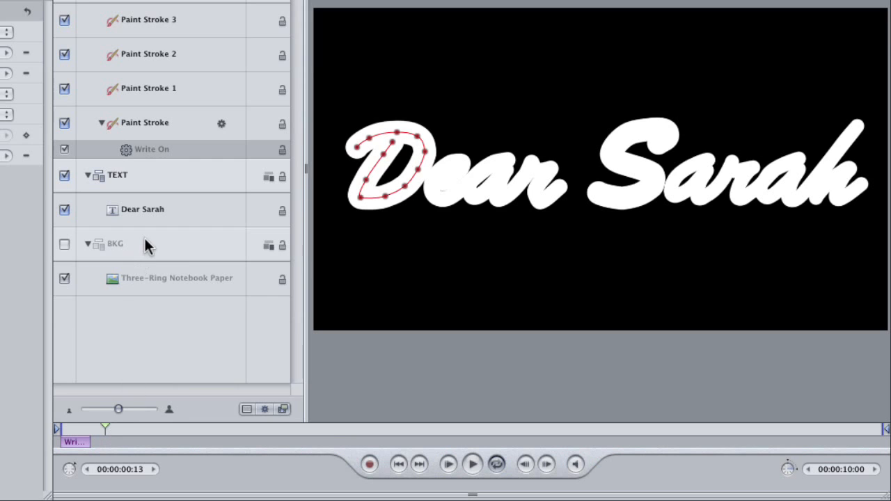
Step: Trim Paint Stroke 1, which covers "ear", to start at 00:00:00:13
left_click(160, 85)
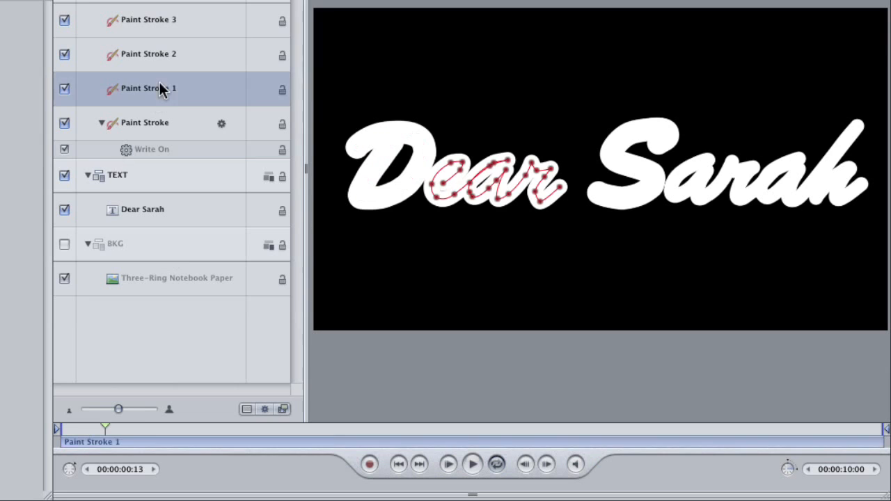
key("i")
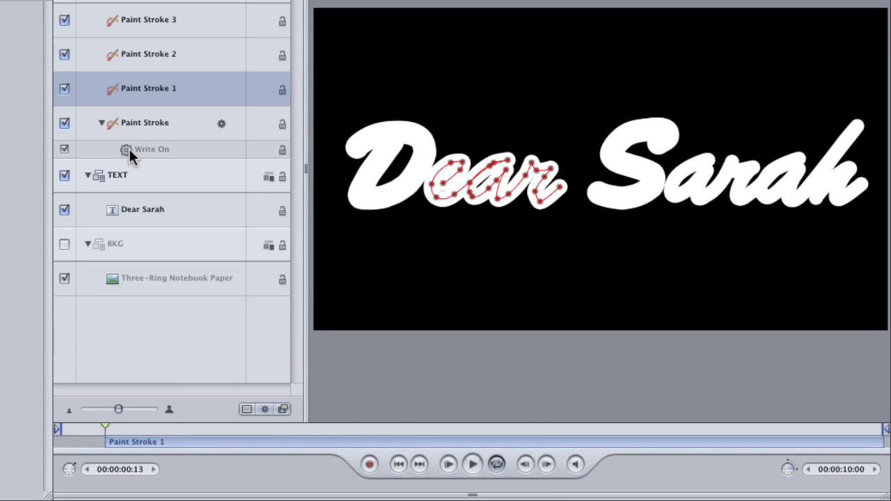
Step: Copy the D stroke's Write On behavior to Paint Stroke 1 and play the animation from the start
mouse_move(128, 151)
left_mouse_down()
mouse_move(153, 150)
mouse_move(154, 93)
left_mouse_up()
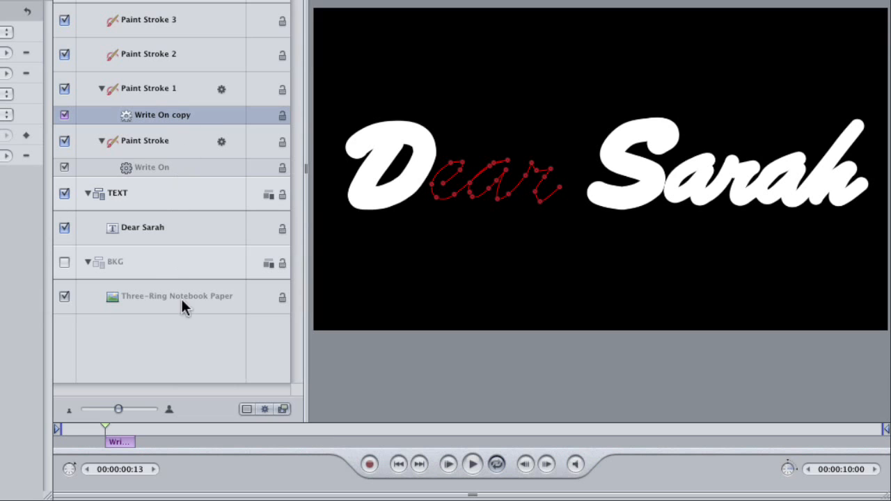
left_click_drag(108, 423, 69, 426)
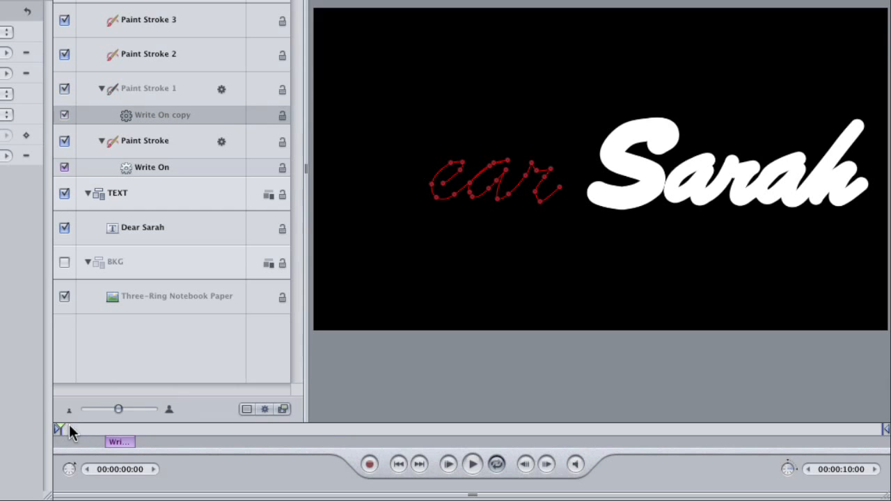
key("space")
key("space")
left_click_drag(120, 426, 55, 428)
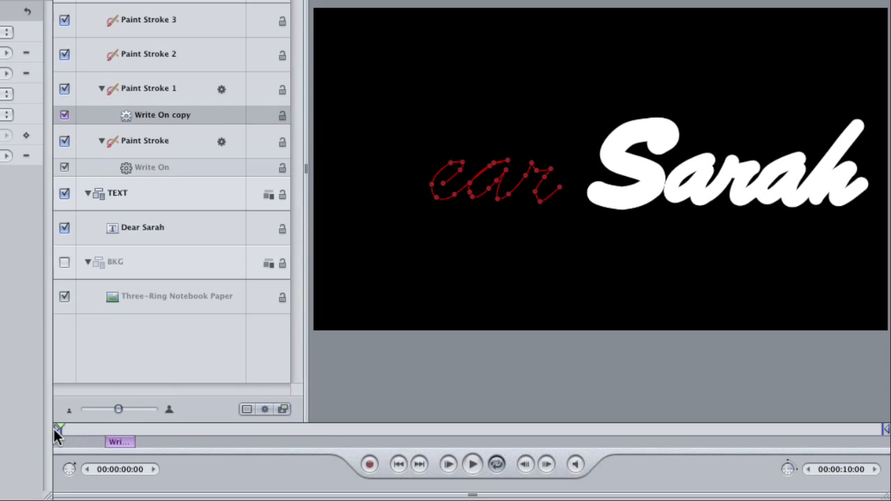
key("space")
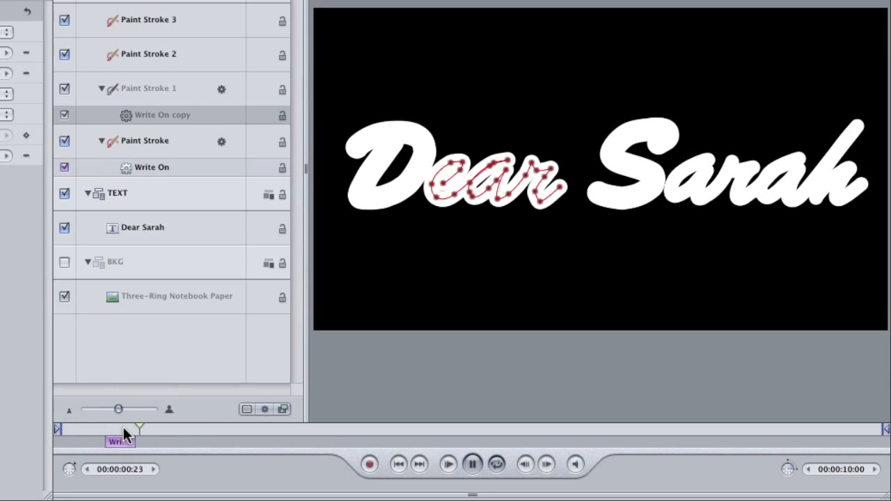
key("space")
Step: Lengthen Paint Stroke 1's Write On behavior in two passes to slow the drawing of "ear", playing back each change from the start
left_click_drag(130, 443, 46, 431)
key("space")
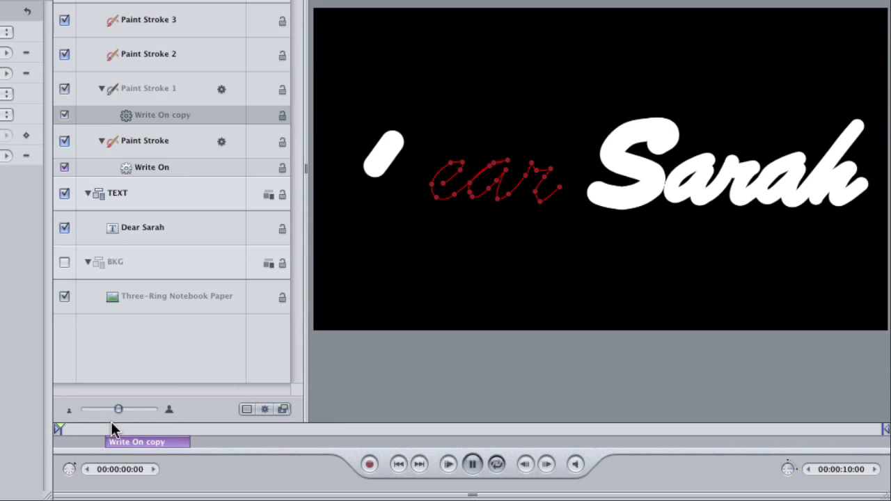
key("space")
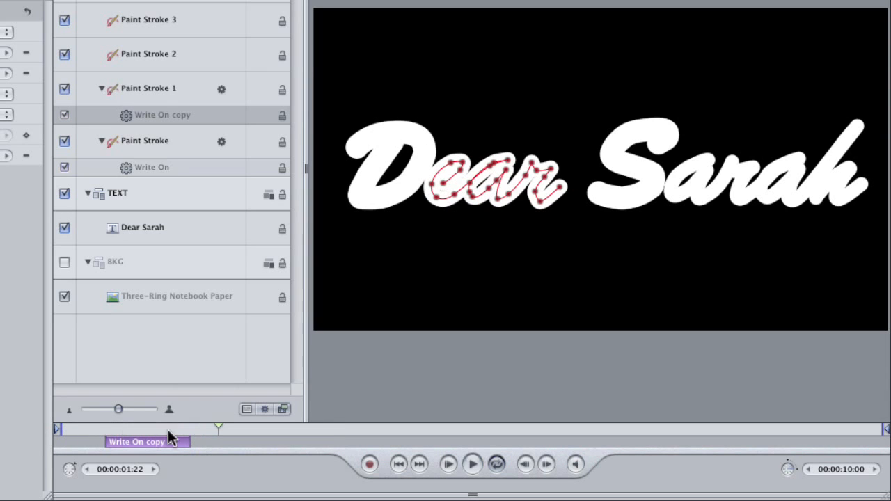
left_click_drag(189, 442, 42, 437)
key("space")
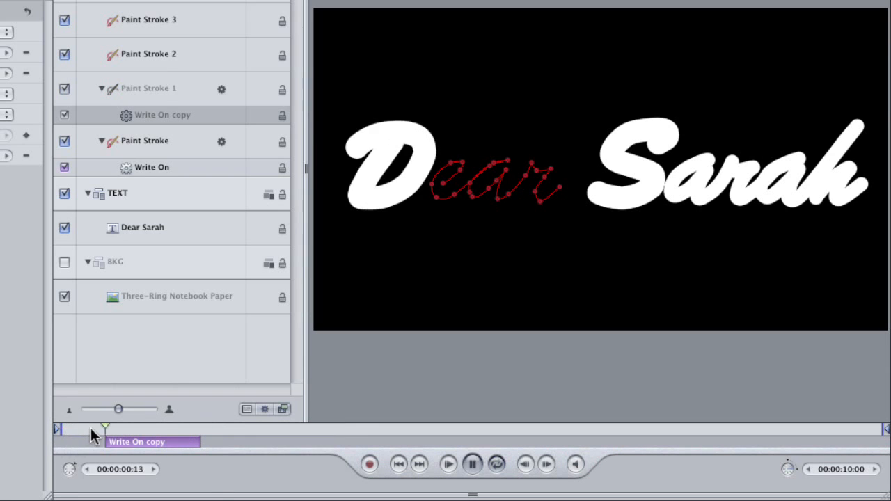
key("space")
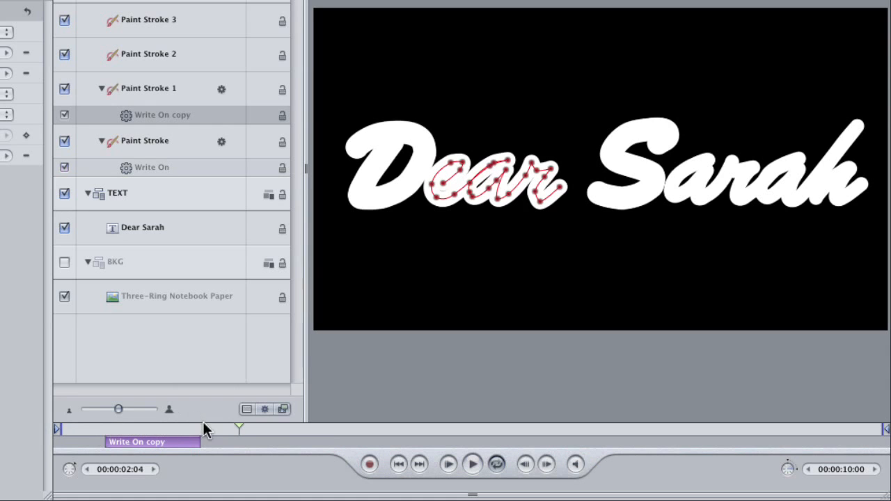
left_click_drag(194, 428, 46, 432)
key("space")
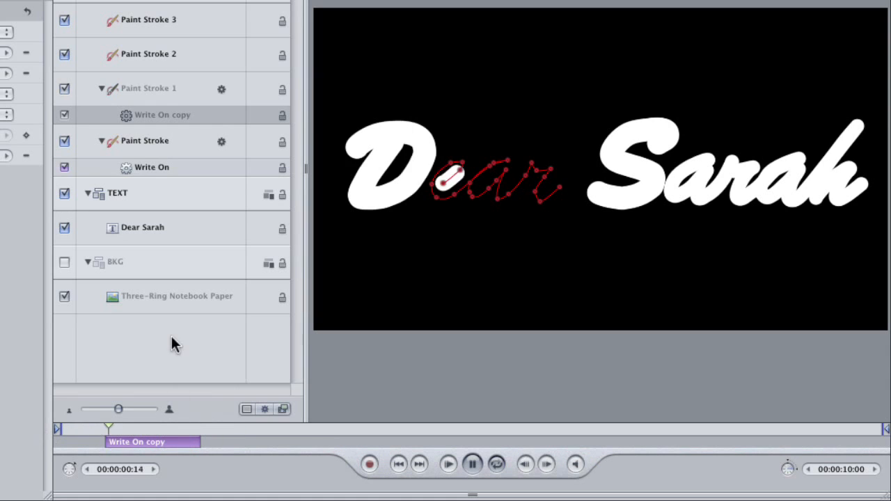
key("space")
Step: Trim Paint Stroke 2, which covers the capital S, to start at 00:00:01:23
left_click_drag(220, 429, 218, 430)
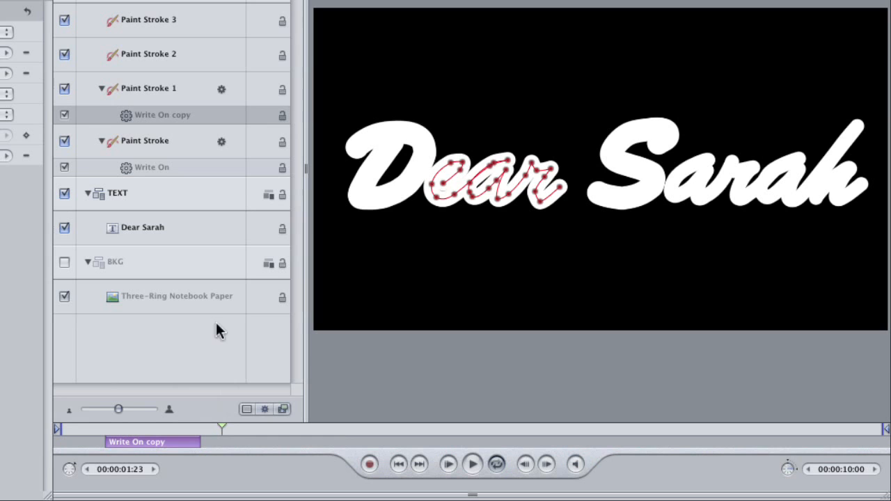
left_click(166, 60)
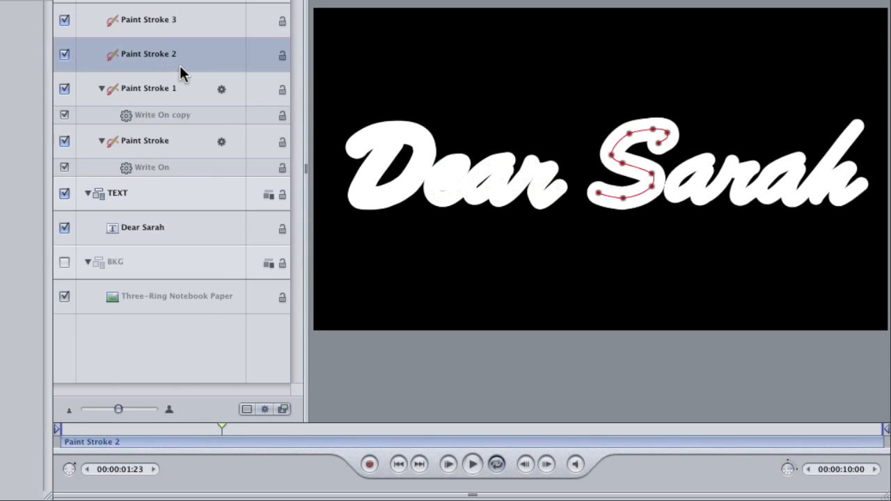
key("i")
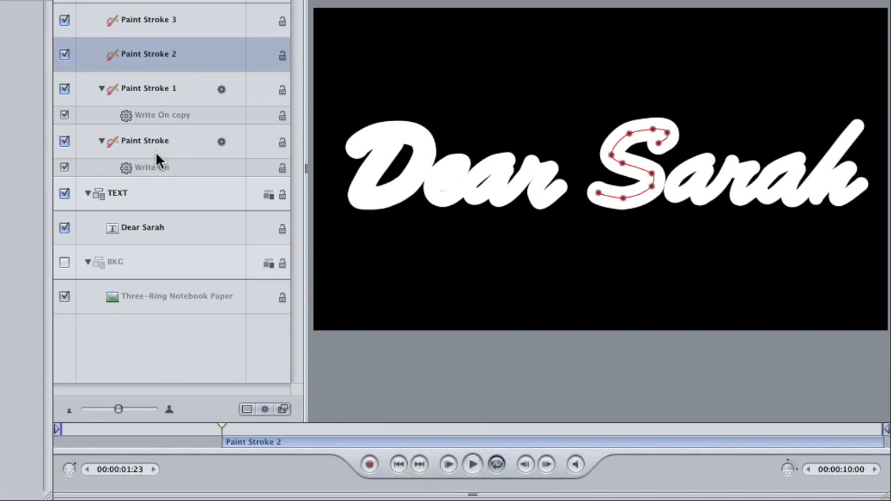
Step: Copy the D stroke's Write On behavior to Paint Stroke 2 and play the S being drawn
left_click(131, 169)
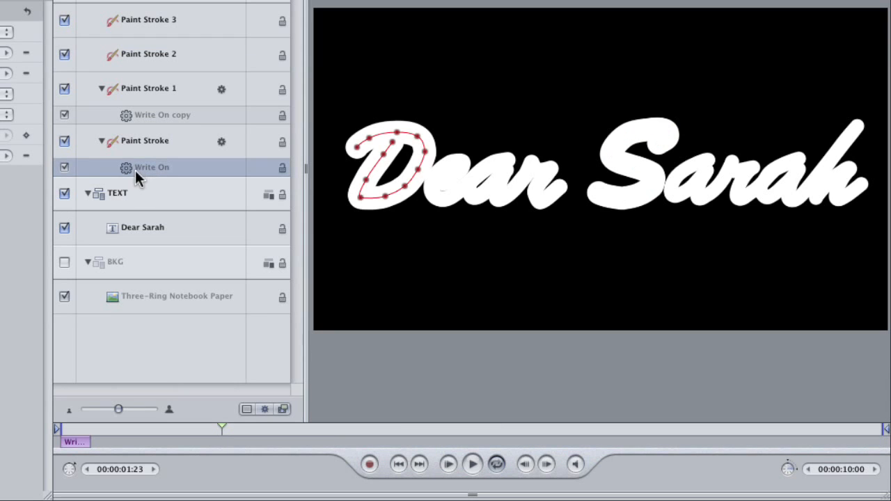
mouse_move(128, 168)
left_mouse_down()
mouse_move(160, 99)
mouse_move(153, 51)
mouse_move(160, 58)
left_mouse_up()
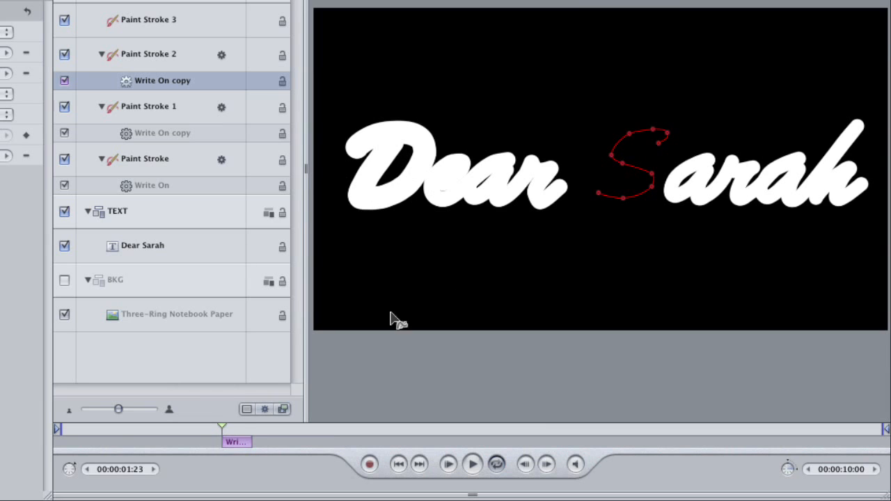
left_click_drag(222, 427, 216, 427)
key("space")
key("space")
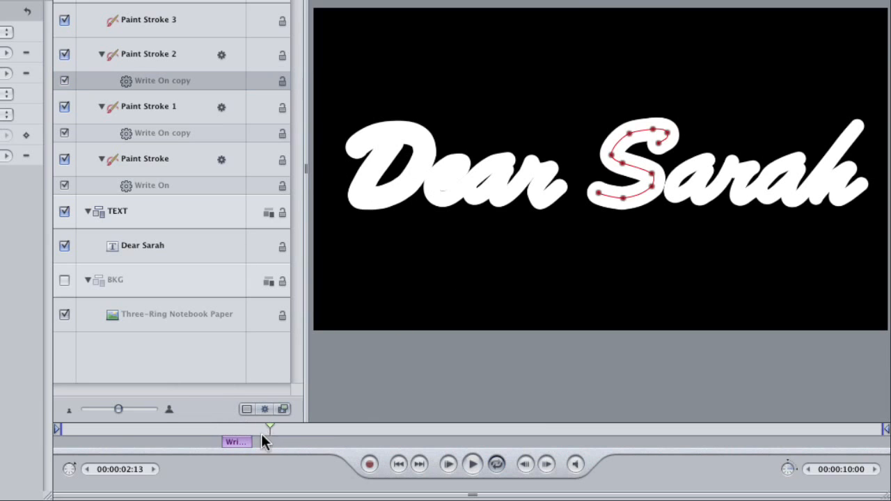
Step: Trim Paint Stroke 3, which covers "arah", to start at 00:00:02:15
left_click_drag(263, 426, 274, 430)
left_click(190, 32)
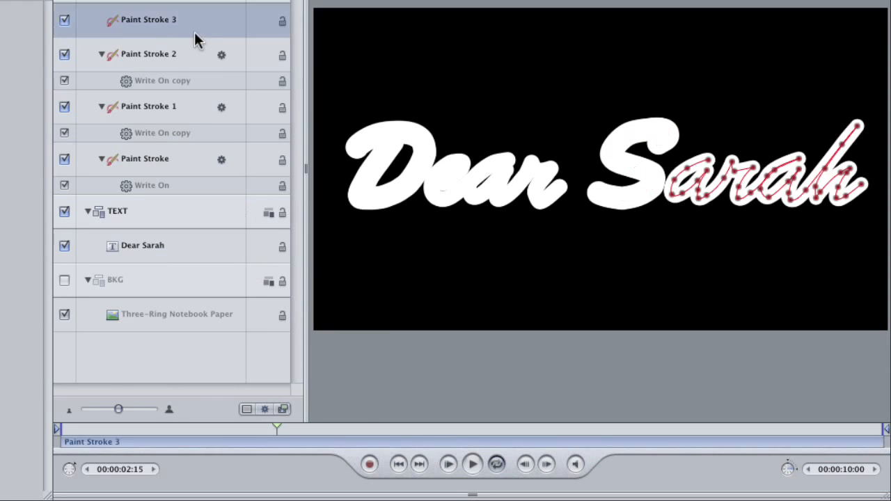
key("i")
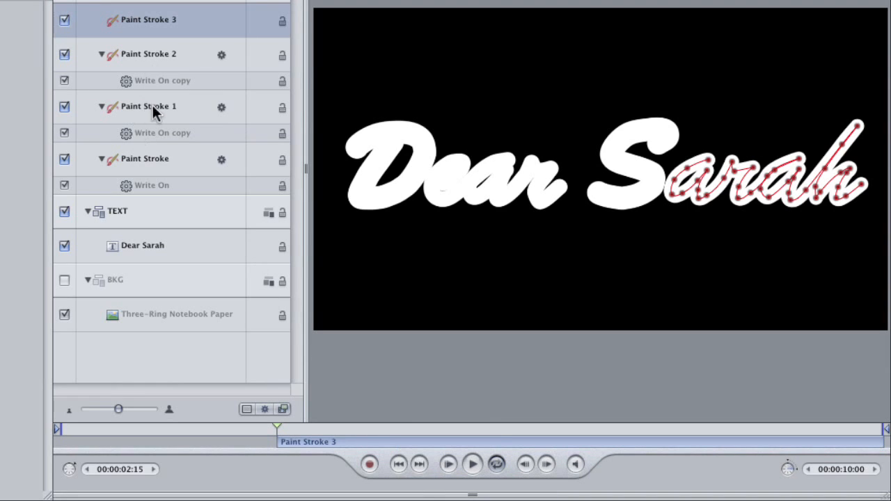
Step: Copy Paint Stroke 1's longer Write On behavior to Paint Stroke 3 and play the whole animation from the start
left_click(128, 134)
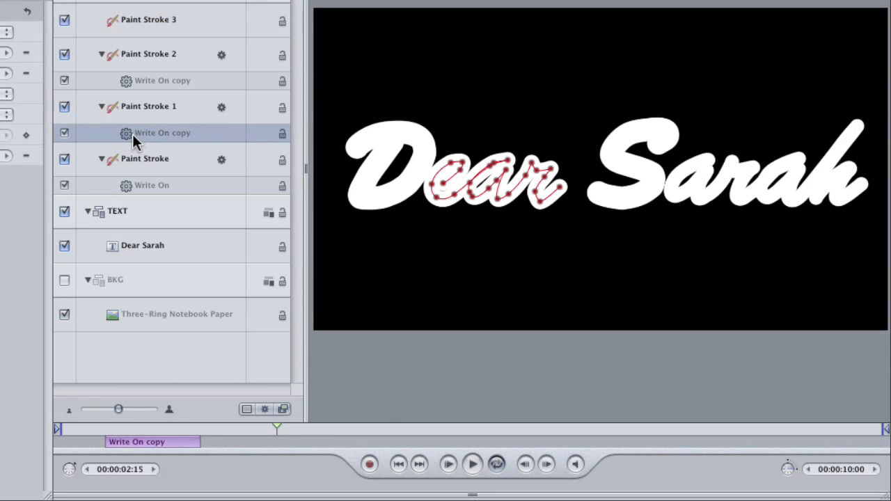
mouse_move(128, 132)
left_mouse_down()
mouse_move(159, 53)
mouse_move(154, 20)
left_mouse_up()
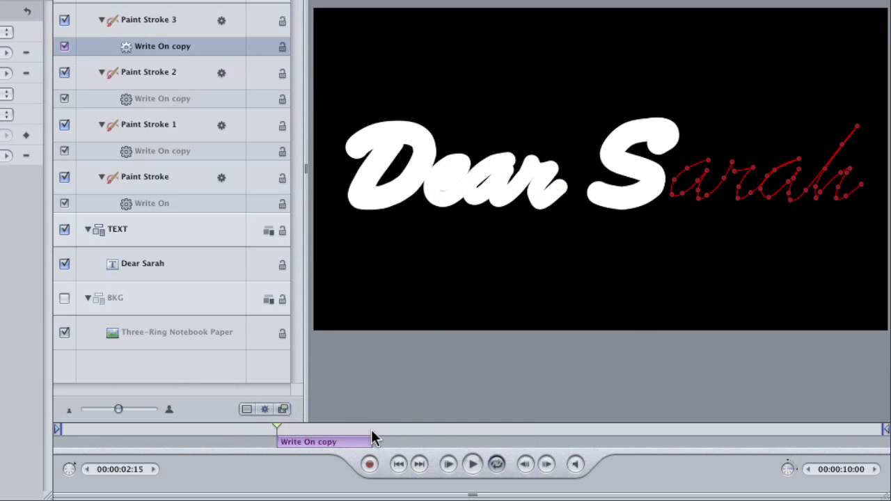
left_click_drag(275, 427, 54, 440)
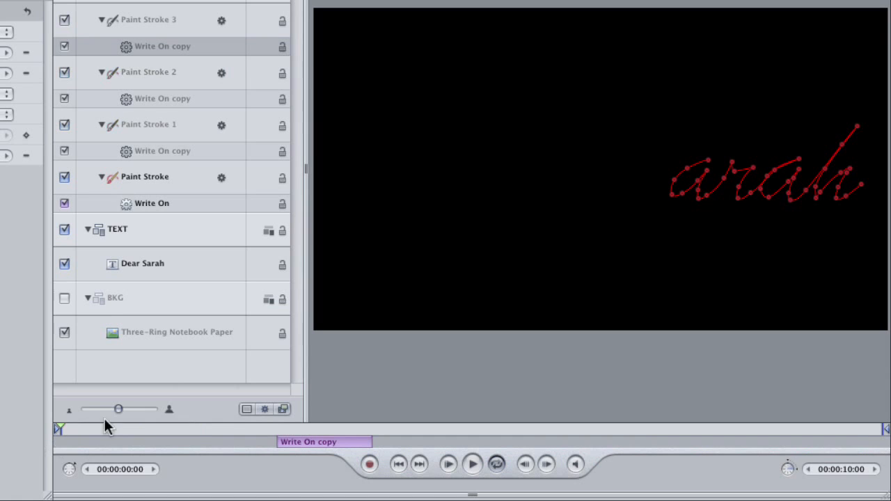
key("space")
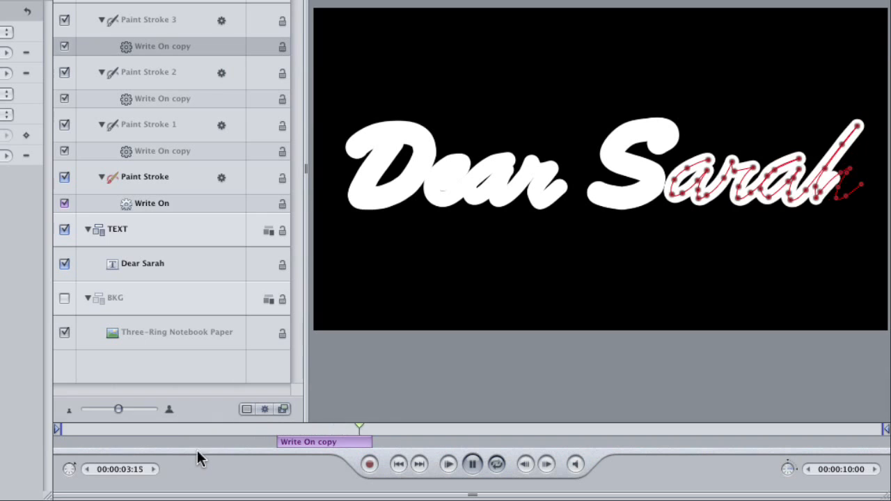
key("space")
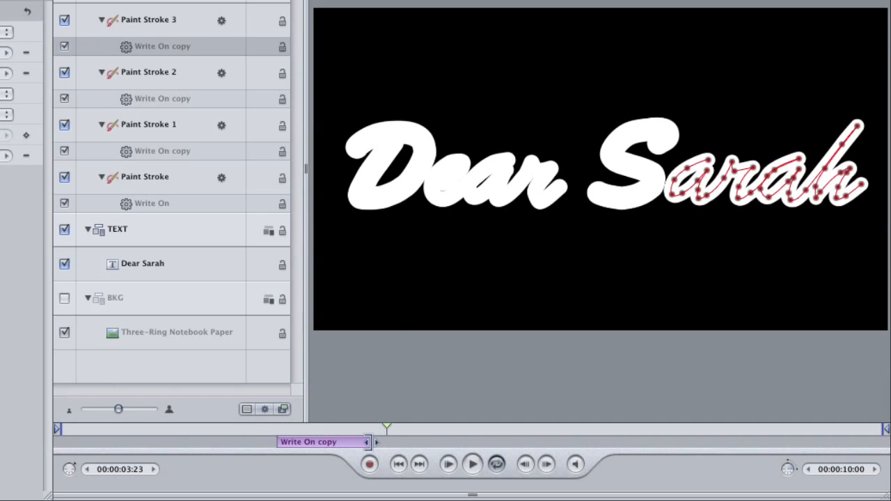
Step: Lengthen Paint Stroke 3's Write On behavior and set the play range to end shortly after it, playing the result
mouse_move(367, 442)
left_mouse_down()
mouse_move(401, 442)
mouse_move(272, 427)
mouse_move(419, 430)
left_mouse_up()
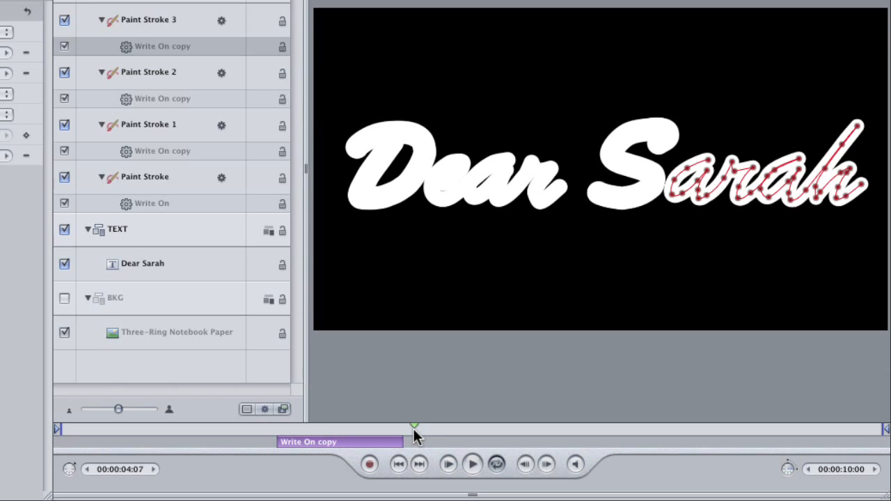
left_click_drag(410, 428, 415, 428)
key("super+alt+o")
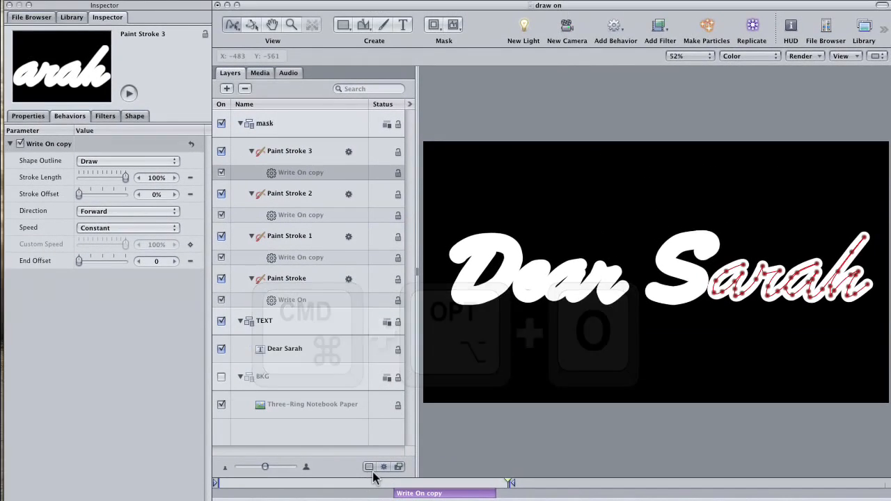
key("space")
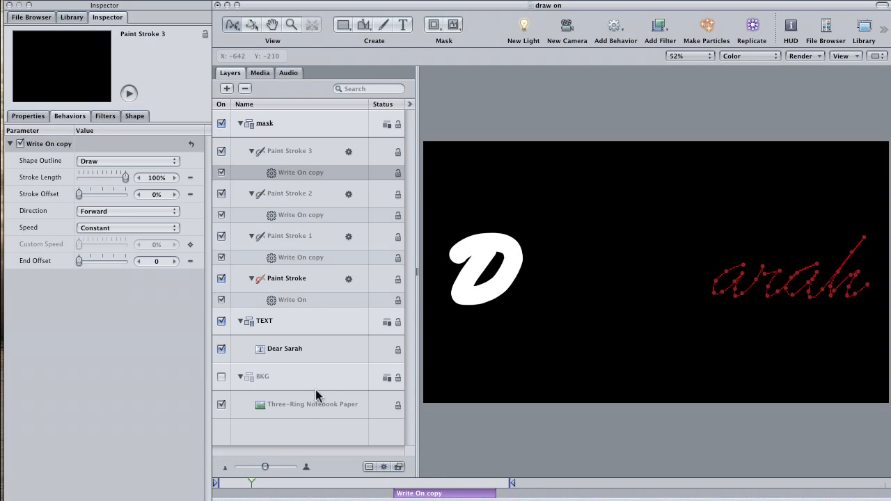
Step: Add an image mask to the TEXT group
left_click(292, 328)
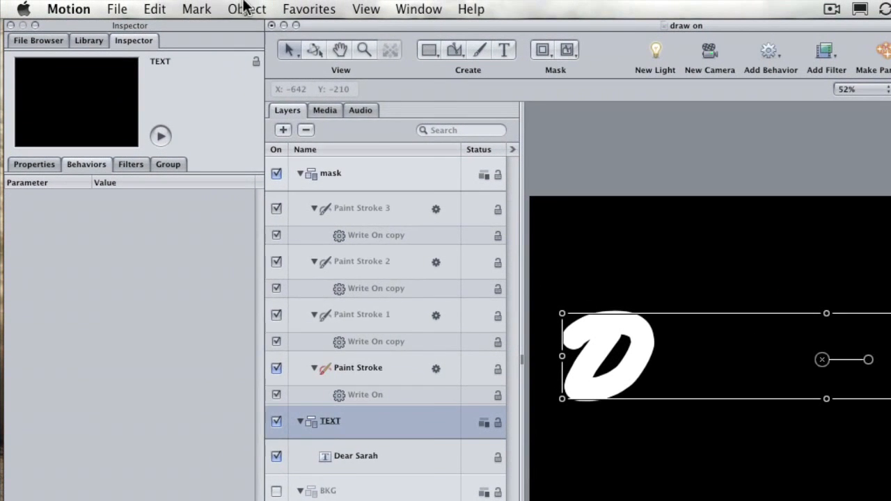
left_click(245, 8)
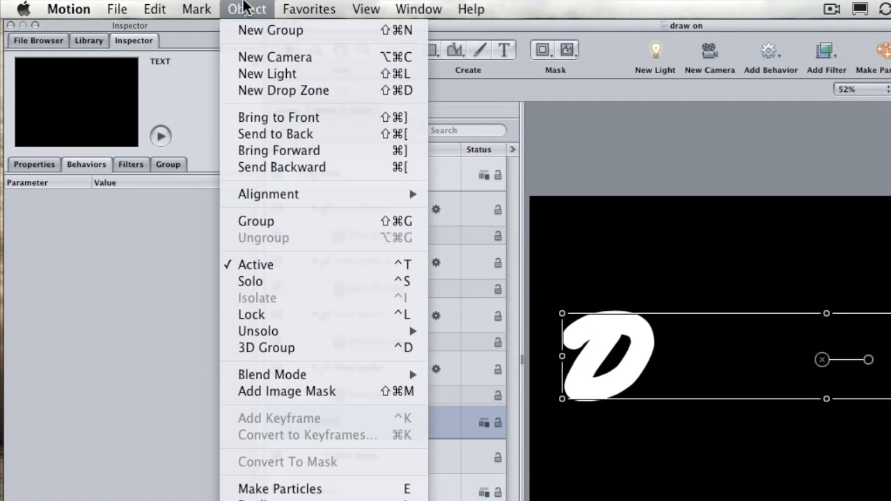
left_click(288, 391)
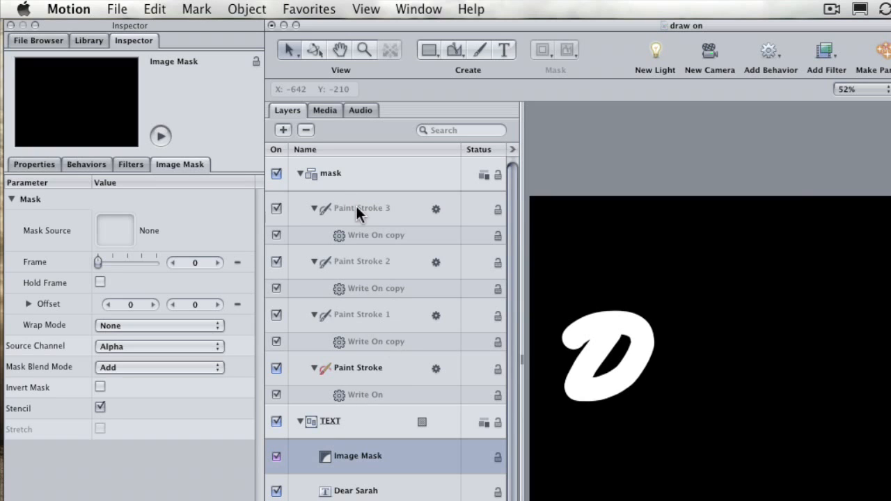
Step: Assign the mask group of paint strokes as the Mask Source of the TEXT group's image mask
left_click(361, 172)
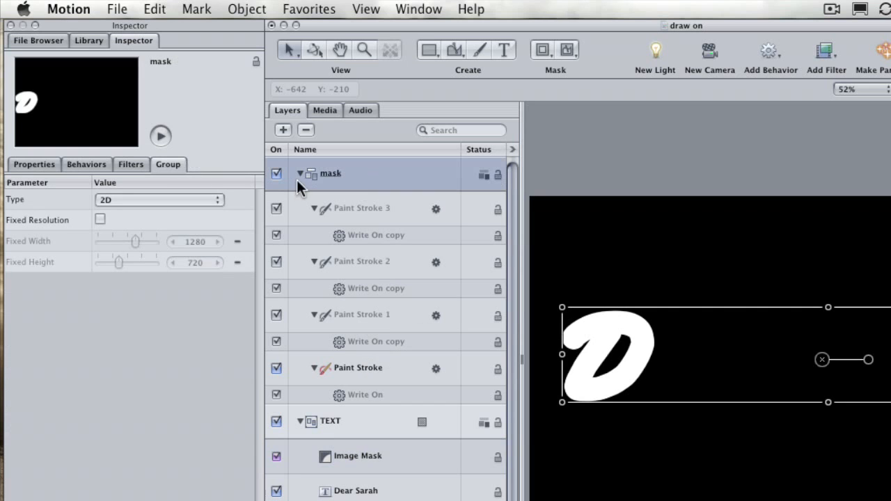
left_click(299, 174)
left_click(300, 173)
left_click(356, 458)
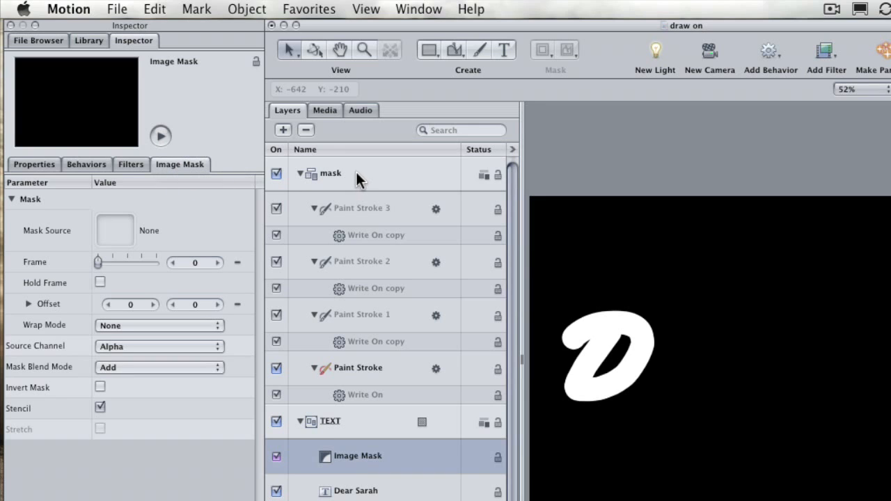
left_click_drag(354, 173, 114, 234)
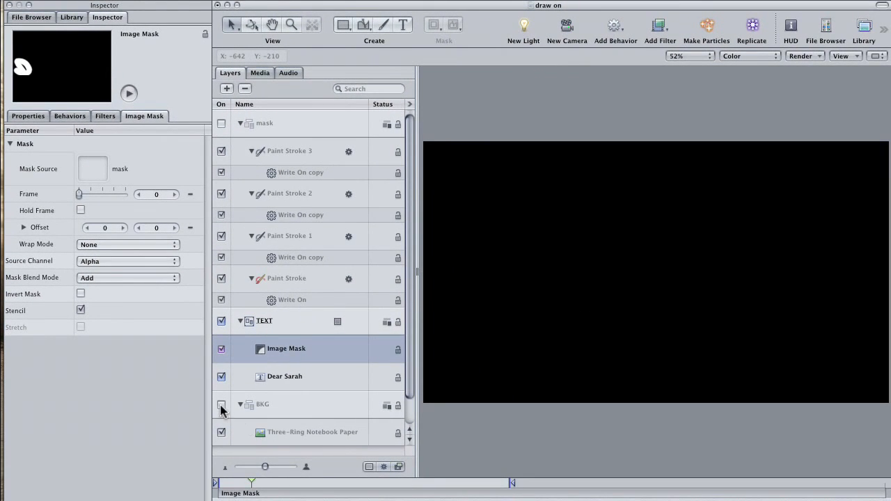
Step: Show the BKG group again and play the masked text animation from the start
left_click(222, 405)
left_click_drag(230, 483, 200, 487)
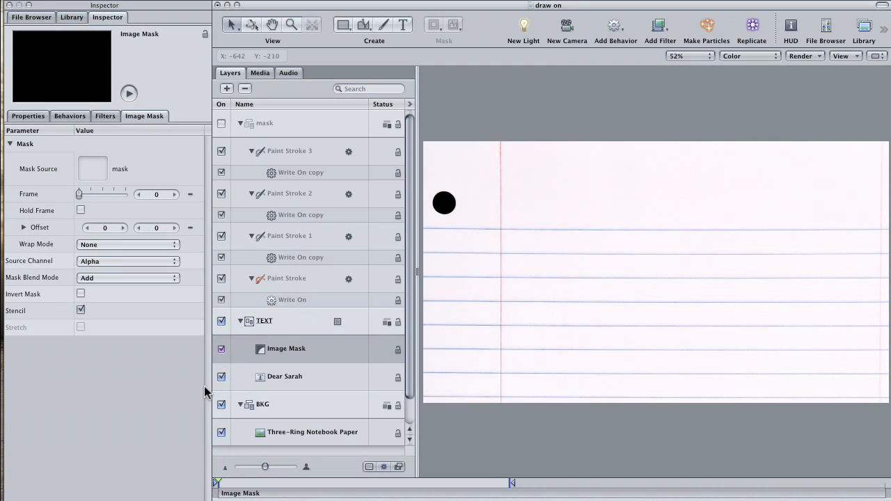
key("space")
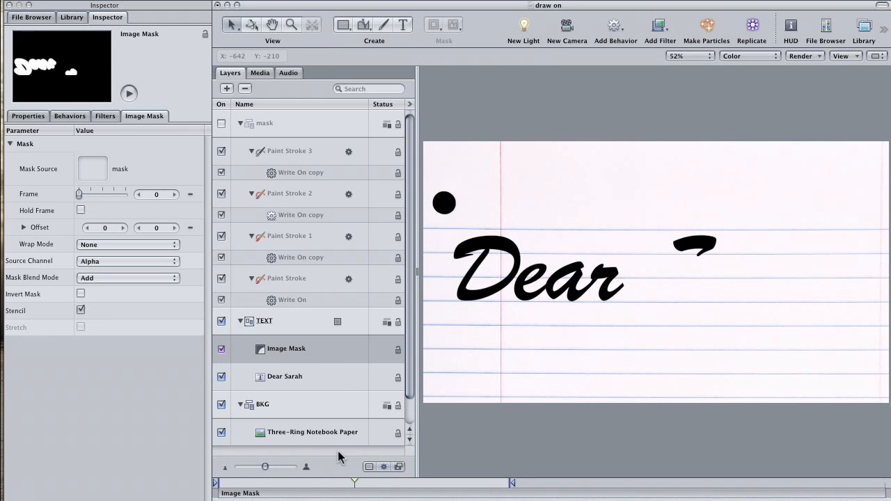
Step: Using the Adjust Control Points tool, move Paint Stroke's first control point inward on the D's stem near the animation's beginning, and replay the reveal
left_click_drag(248, 483, 219, 481)
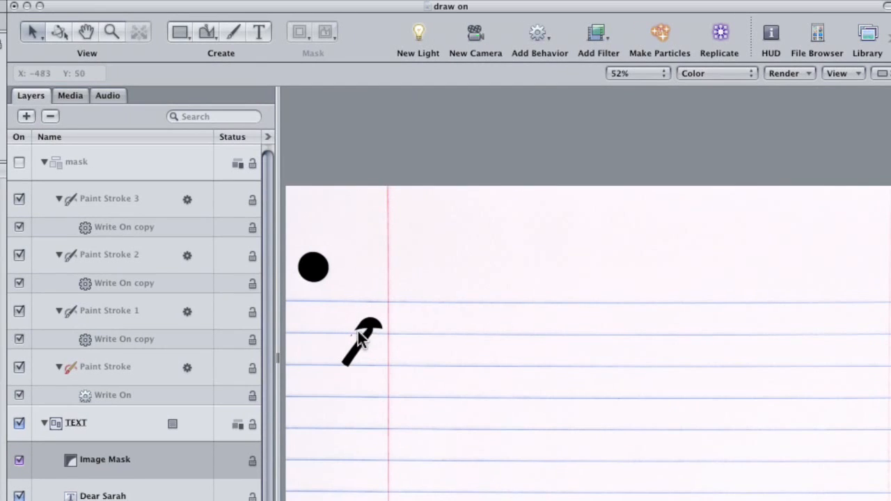
left_click(120, 376)
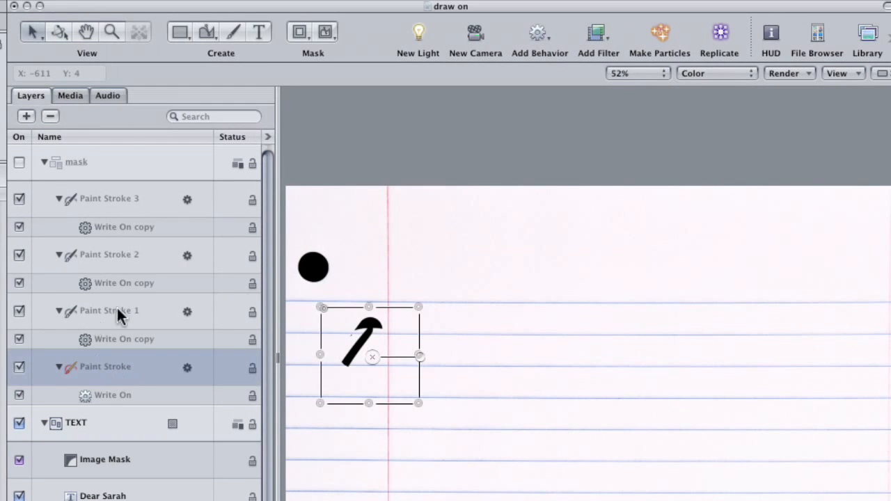
left_click_drag(38, 29, 37, 169)
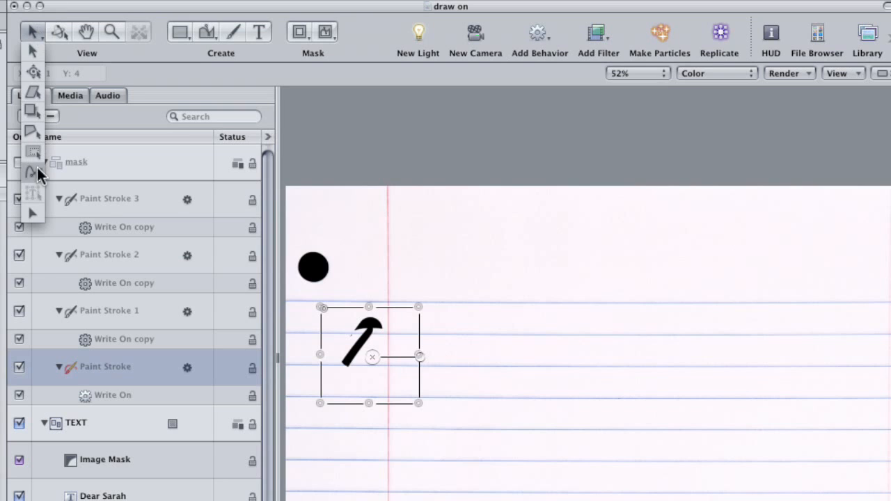
left_click_drag(37, 174, 34, 173)
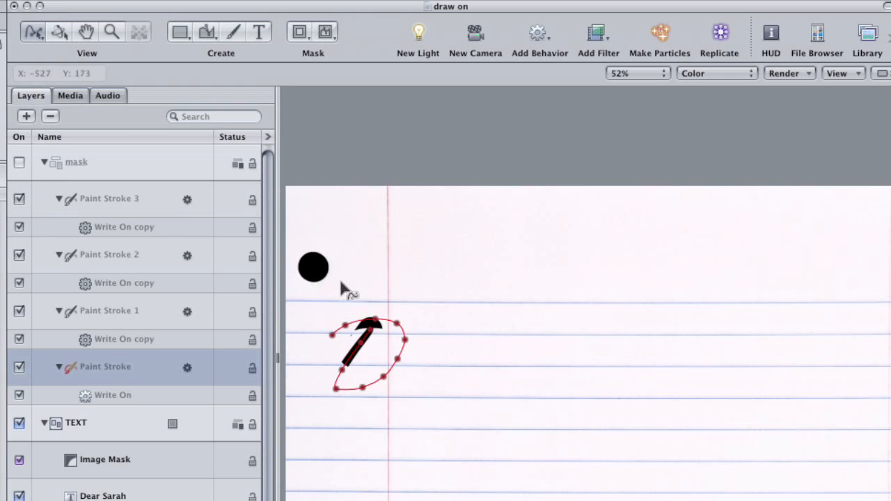
mouse_move(359, 342)
left_mouse_down()
mouse_move(352, 355)
mouse_move(370, 330)
mouse_move(367, 349)
left_mouse_up()
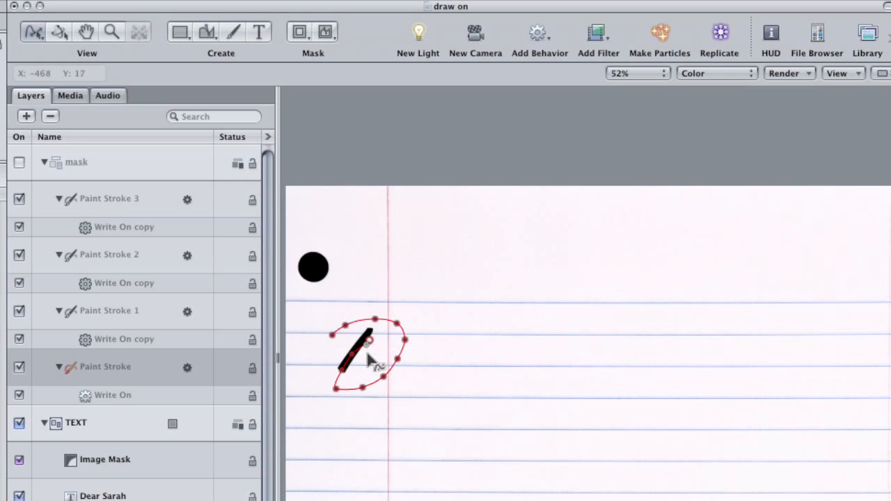
key("space")
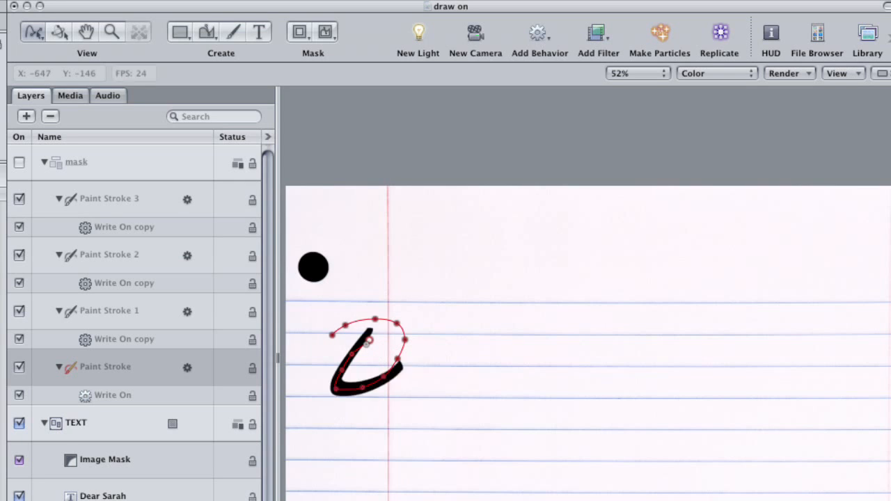
key("space")
key("Home")
key("space")
key("space")
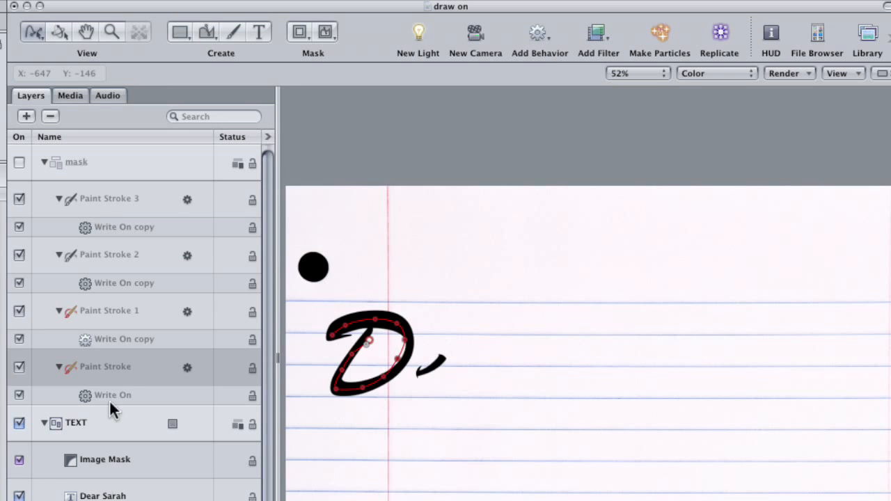
Step: Adjust the first control point of Paint Stroke 1 at the start of the "e" and play the reveal
left_click(125, 313)
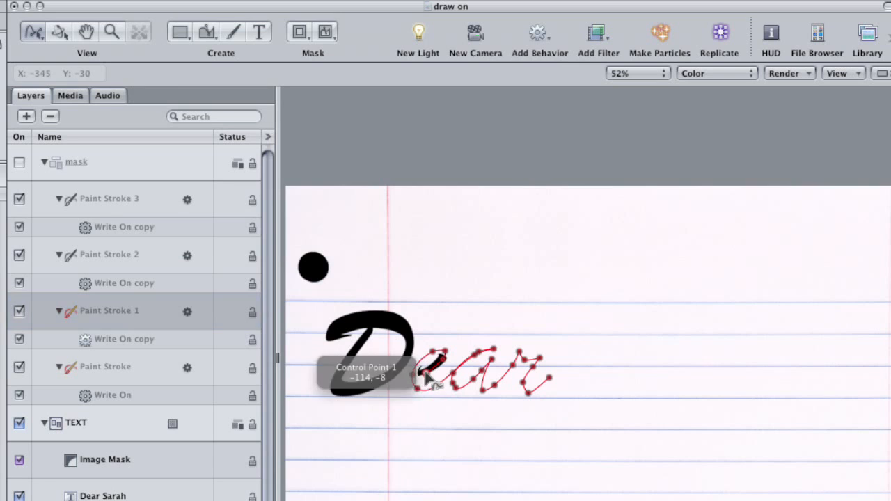
key("space")
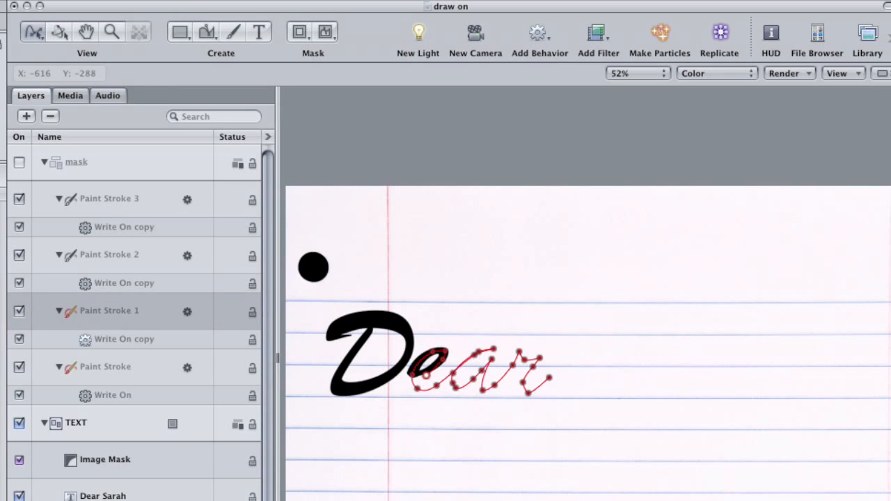